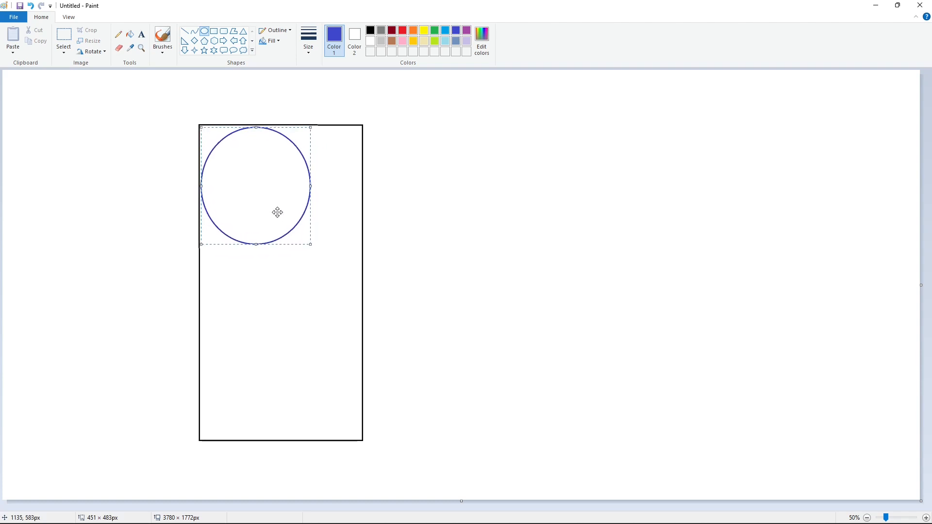
Enlarge the blue circle, place it in the empty area to the right of the rectangle, and copy it.
{"action": "mouse_move", "coordinate": [312, 243]}
{"action": "left_mouse_down"}
{"action": "mouse_move", "coordinate": [334, 258]}
{"action": "mouse_move", "coordinate": [583, 229]}
{"action": "left_mouse_up"}
{"action": "left_click", "coordinate": [364, 156]}
{"action": "left_click", "coordinate": [64, 39]}
{"action": "left_click_drag", "start_coordinate": [435, 94], "coordinate": [711, 336]}
{"action": "key", "text": "ctrl+x"}
{"action": "scroll", "coordinate": [582, 420], "scroll_direction": "up", "scroll_amount": 1}
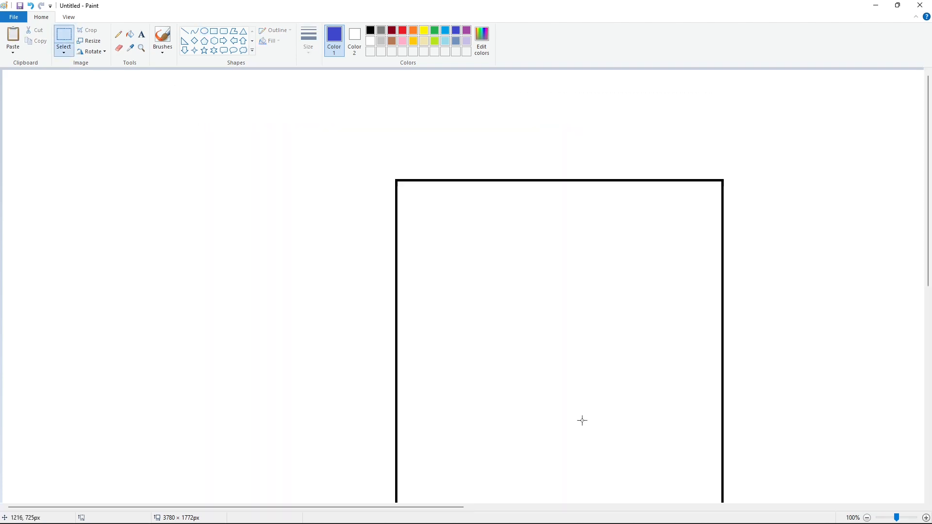
Paste the circle with a transparent background and align it with the rectangle's top and left edges.
{"action": "key", "text": "ctrl+v"}
{"action": "left_click", "coordinate": [63, 50]}
{"action": "left_click", "coordinate": [93, 139]}
{"action": "left_click_drag", "start_coordinate": [236, 239], "coordinate": [500, 290]}
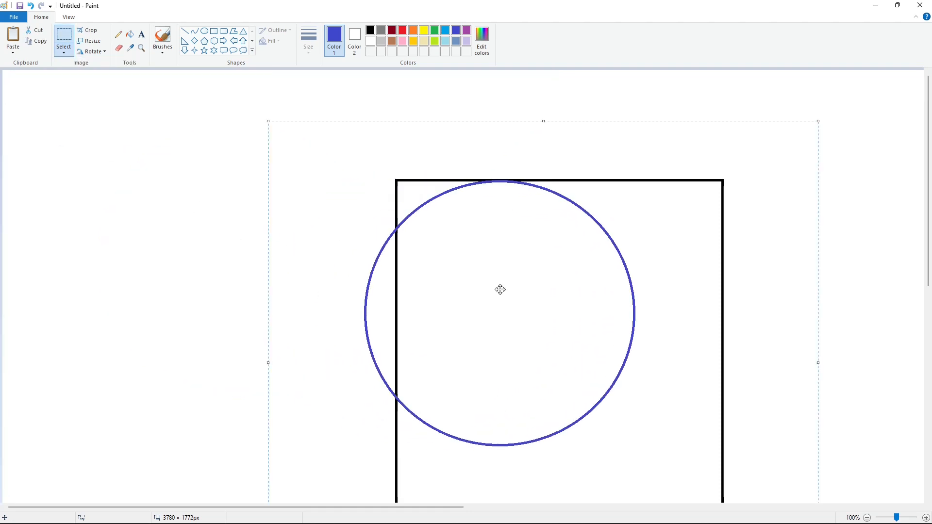
{"action": "key", "text": "Right"}
{"action": "key", "text": "Right"}
{"action": "key", "text": "Right"}
{"action": "key", "text": "Right"}
{"action": "key", "text": "Right"}
{"action": "key", "text": "Right"}
{"action": "key", "text": "Right"}
{"action": "key", "text": "Right"}
{"action": "key", "text": "Right"}
{"action": "key", "text": "Right"}
{"action": "key", "text": "Right"}
{"action": "key", "text": "Right"}
{"action": "key", "text": "Right"}
{"action": "key", "text": "Right"}
{"action": "key", "text": "Right"}
{"action": "key", "text": "Right"}
{"action": "key", "text": "Right"}
{"action": "key", "text": "Right"}
{"action": "key", "text": "Right"}
{"action": "key", "text": "Right"}
{"action": "left_click", "coordinate": [212, 223]}
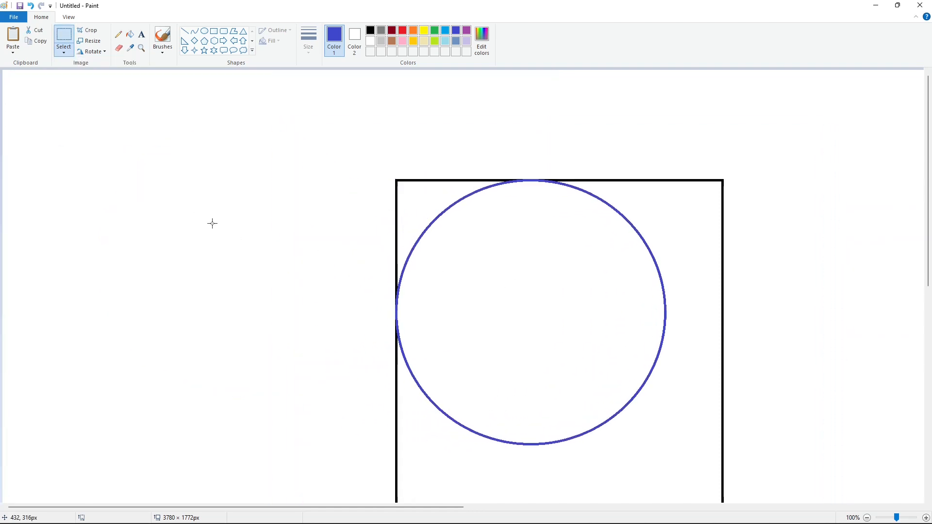
Paste a second copy of the circle and align it with the rectangle's top and right edges.
{"action": "key", "text": "ctrl+v"}
{"action": "left_click_drag", "start_coordinate": [242, 283], "coordinate": [568, 340]}
{"action": "key", "text": "Up"}
{"action": "key", "text": "Up"}
{"action": "key", "text": "Up"}
{"action": "key", "text": "Up"}
{"action": "key", "text": "Up"}
{"action": "key", "text": "Up"}
{"action": "key", "text": "Up"}
{"action": "key", "text": "Up"}
{"action": "key", "text": "Up"}
{"action": "key", "text": "Up"}
{"action": "key", "text": "Up"}
{"action": "key", "text": "Up"}
{"action": "key", "text": "Up"}
{"action": "key", "text": "Up"}
{"action": "key", "text": "Up"}
{"action": "key", "text": "Up"}
{"action": "key", "text": "Up"}
{"action": "key", "text": "Up"}
{"action": "key", "text": "Up"}
{"action": "key", "text": "Up"}
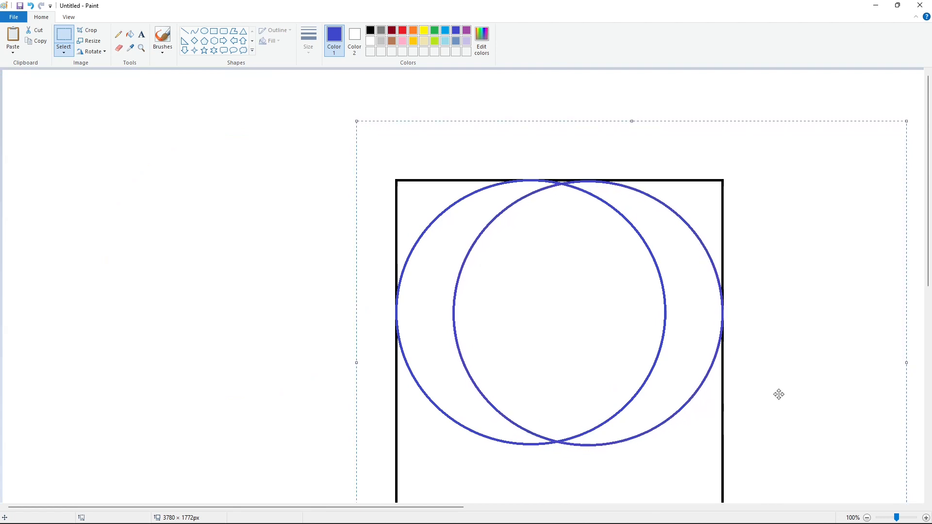
{"action": "left_click", "coordinate": [246, 278]}
Remove the rectangle's two upper corner outlines outside the circles by filling them with white.
{"action": "left_click", "coordinate": [129, 34]}
{"action": "left_click", "coordinate": [370, 41]}
{"action": "left_click", "coordinate": [436, 180]}
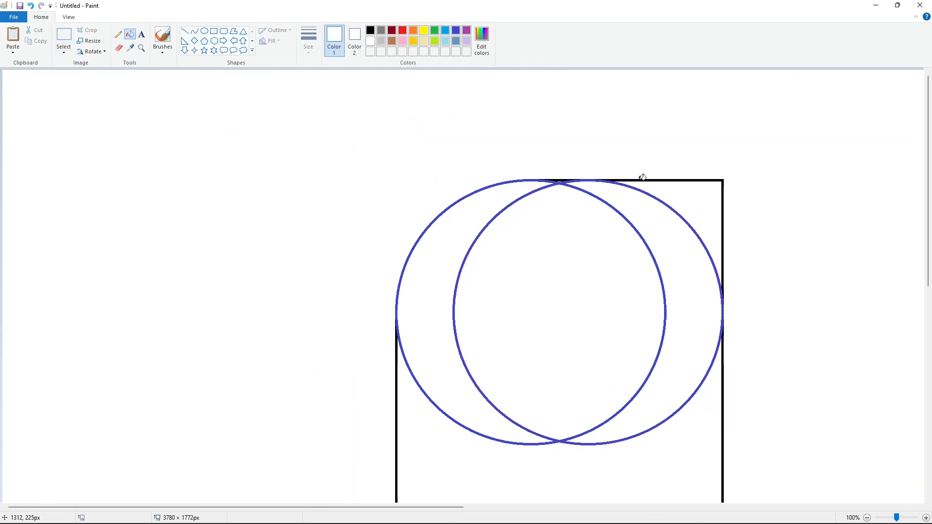
{"action": "left_click", "coordinate": [641, 181]}
Fill the circle outlines and all enclosed areas of the round-topped shape with black.
{"action": "left_click", "coordinate": [371, 30]}
{"action": "left_click", "coordinate": [558, 223]}
{"action": "left_click", "coordinate": [560, 184]}
{"action": "left_click", "coordinate": [505, 197]}
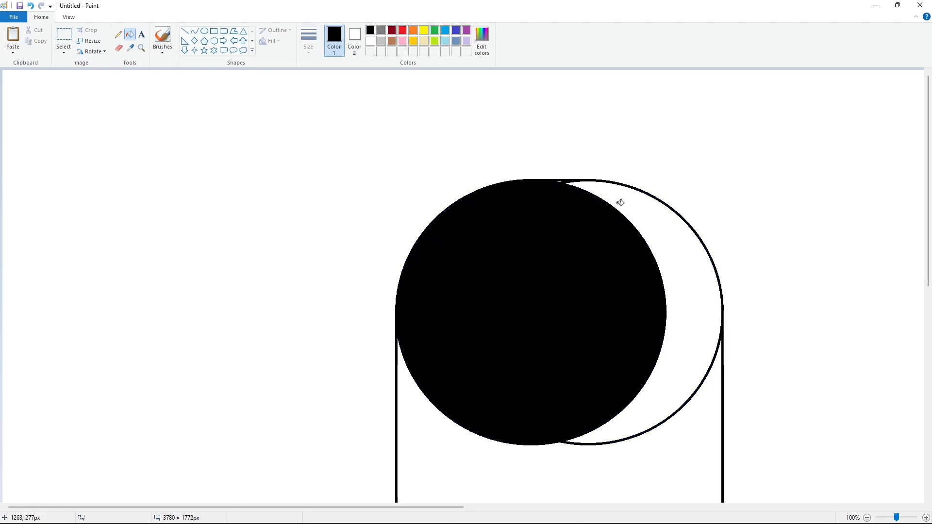
{"action": "left_click", "coordinate": [621, 202]}
{"action": "scroll", "coordinate": [578, 379], "scroll_direction": "down", "scroll_amount": 5}
{"action": "left_click", "coordinate": [578, 379]}
Cover the small gap at the shape's top edge with a short black Pencil stroke in a different line size.
{"action": "scroll", "coordinate": [579, 338], "scroll_direction": "up", "scroll_amount": 5}
{"action": "left_click", "coordinate": [118, 35]}
{"action": "left_click", "coordinate": [308, 41]}
{"action": "left_click", "coordinate": [322, 121]}
{"action": "left_click_drag", "start_coordinate": [557, 182], "coordinate": [563, 182]}
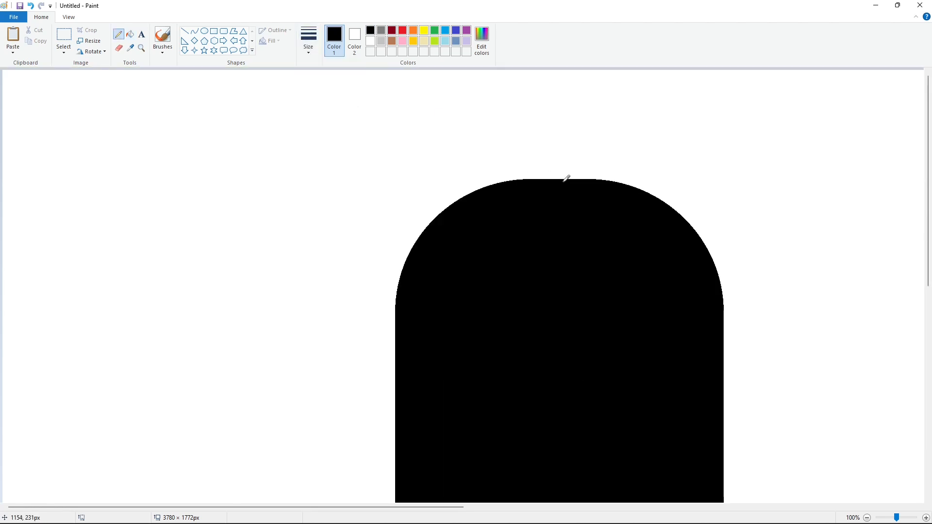
Recolor the solid round-topped shape from black to indigo blue with the Fill tool.
{"action": "left_click", "coordinate": [867, 517]}
{"action": "left_click", "coordinate": [455, 30]}
{"action": "left_click", "coordinate": [130, 34]}
{"action": "left_click", "coordinate": [279, 197]}
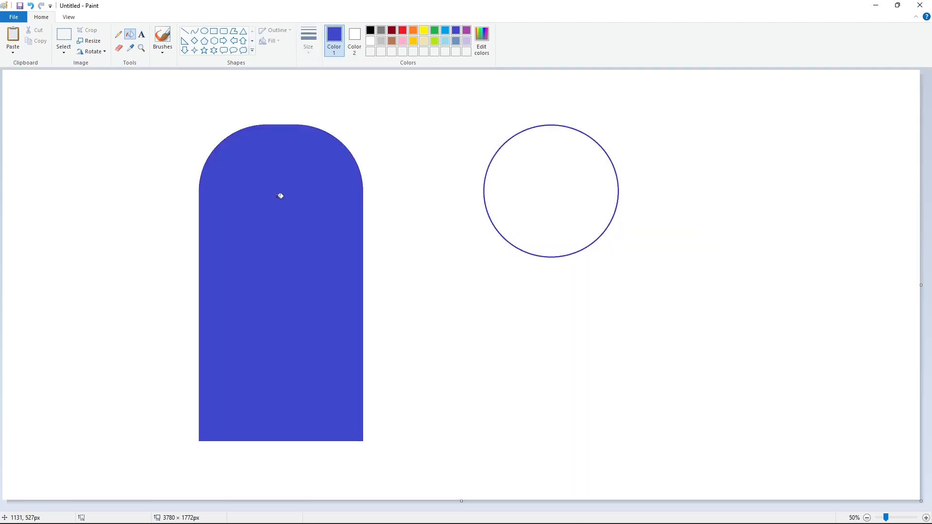
Draw a narrow vertical black-outlined rectangle about 139 × 929 px in the middle of the blue shape.
{"action": "left_click", "coordinate": [214, 31]}
{"action": "left_click", "coordinate": [370, 31]}
{"action": "mouse_move", "coordinate": [263, 171]}
{"action": "left_mouse_down"}
{"action": "mouse_move", "coordinate": [298, 333]}
{"action": "mouse_move", "coordinate": [299, 401]}
{"action": "left_mouse_up"}
{"action": "mouse_move", "coordinate": [267, 274]}
{"action": "left_mouse_down"}
{"action": "mouse_move", "coordinate": [261, 285]}
{"action": "mouse_move", "coordinate": [268, 279]}
{"action": "left_mouse_up"}
{"action": "left_click_drag", "start_coordinate": [285, 171], "coordinate": [287, 176]}
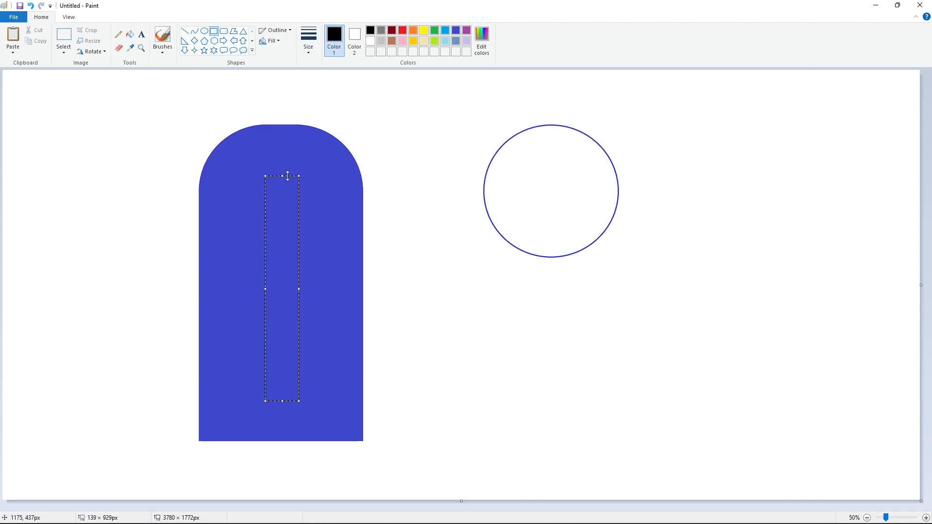
{"action": "left_click", "coordinate": [407, 279]}
Fill the narrow rectangle with black, then recolor it together with its outline to white as a slot.
{"action": "left_click", "coordinate": [129, 34]}
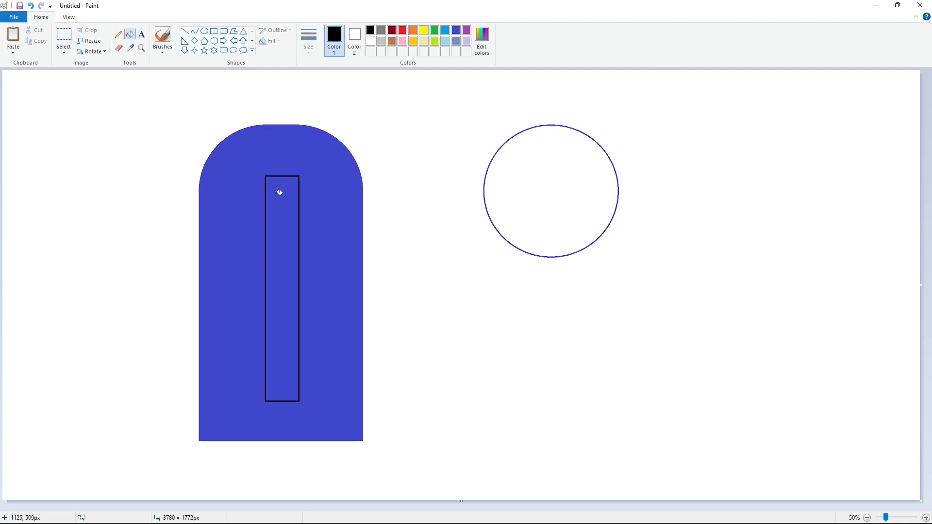
{"action": "left_click", "coordinate": [279, 191]}
{"action": "left_click", "coordinate": [371, 41]}
{"action": "left_click", "coordinate": [280, 206]}
Draw a black-outlined circle about as wide as the slot and move it outside, to the right of the blue shape.
{"action": "left_click", "coordinate": [926, 518]}
{"action": "left_click_drag", "start_coordinate": [385, 508], "coordinate": [481, 508]}
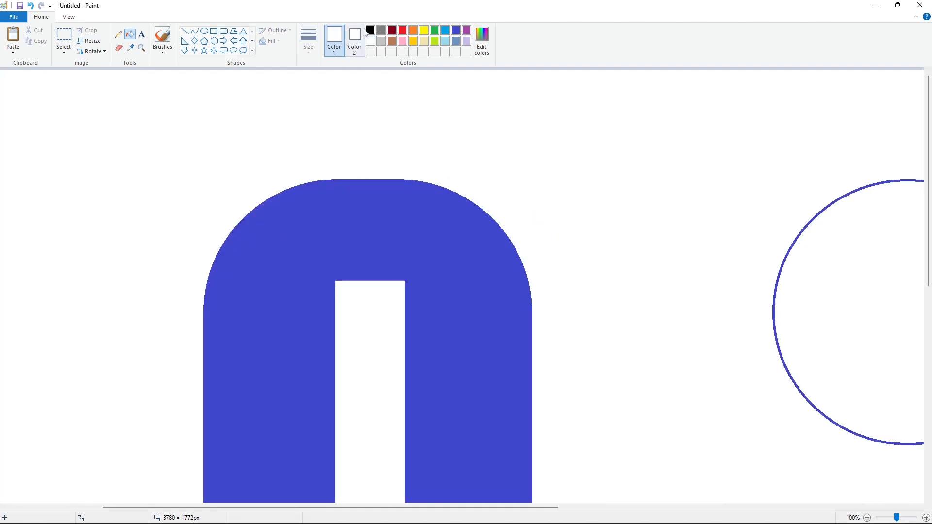
{"action": "left_click", "coordinate": [370, 30]}
{"action": "left_click", "coordinate": [204, 31]}
{"action": "left_click_drag", "start_coordinate": [342, 320], "coordinate": [405, 385]}
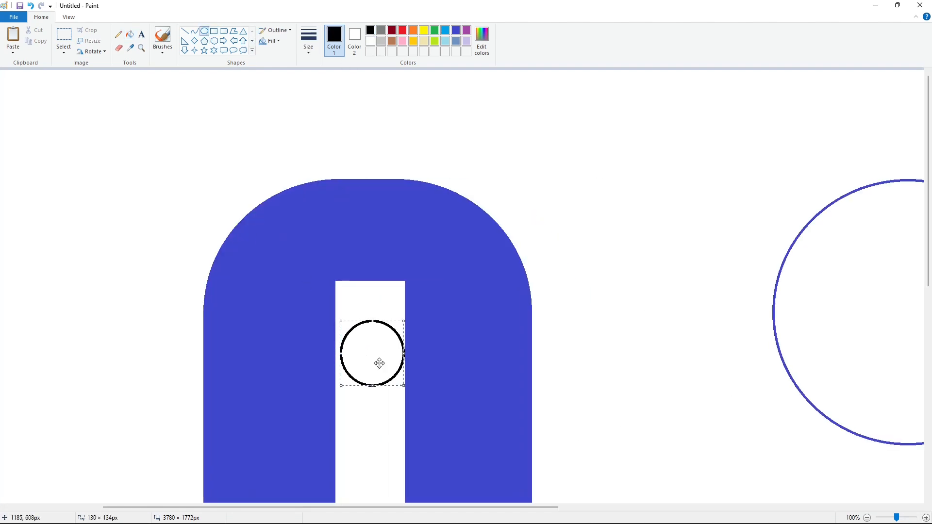
{"action": "left_click_drag", "start_coordinate": [340, 374], "coordinate": [635, 366]}
Copy the small black circle and fit the copy inside the slot, touching its upper end and both sides.
{"action": "left_click", "coordinate": [63, 39]}
{"action": "left_click_drag", "start_coordinate": [696, 269], "coordinate": [697, 467]}
{"action": "key", "text": "ctrl+c"}
{"action": "key", "text": "ctrl+v"}
{"action": "left_click_drag", "start_coordinate": [83, 157], "coordinate": [388, 366]}
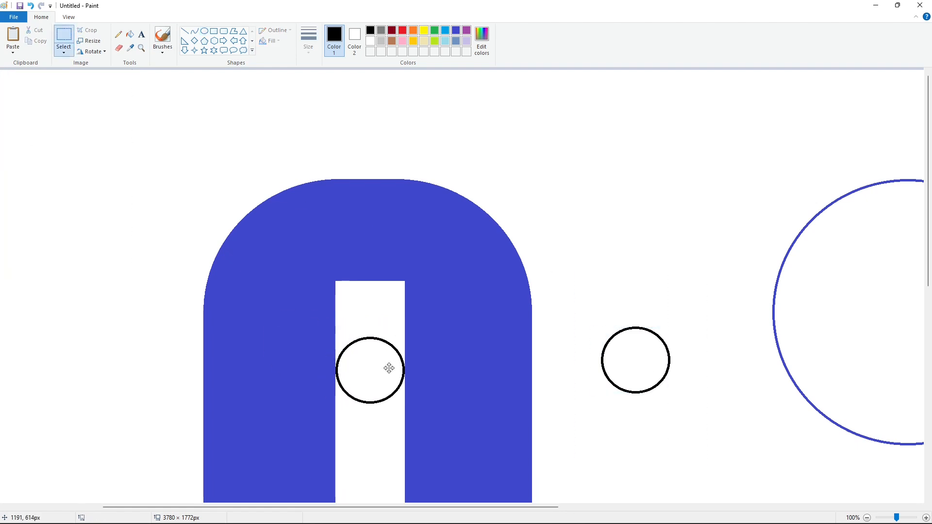
{"action": "key", "text": "Up"}
{"action": "key", "text": "Up"}
{"action": "key", "text": "Up"}
{"action": "key", "text": "Up"}
{"action": "key", "text": "Up"}
{"action": "key", "text": "Up"}
{"action": "key", "text": "Up"}
{"action": "key", "text": "Up"}
{"action": "key", "text": "Up"}
{"action": "key", "text": "Up"}
{"action": "key", "text": "Up"}
{"action": "key", "text": "Up"}
{"action": "key", "text": "Up"}
{"action": "key", "text": "Up"}
{"action": "key", "text": "Up"}
{"action": "key", "text": "Up"}
{"action": "key", "text": "Up"}
{"action": "key", "text": "Up"}
{"action": "key", "text": "Up"}
{"action": "key", "text": "Up"}
{"action": "key", "text": "Up"}
{"action": "key", "text": "Up"}
{"action": "key", "text": "Up"}
{"action": "key", "text": "Up"}
{"action": "key", "text": "Up"}
{"action": "key", "text": "Up"}
{"action": "key", "text": "Up"}
{"action": "key", "text": "Up"}
{"action": "key", "text": "Up"}
{"action": "key", "text": "Up"}
{"action": "key", "text": "Up"}
{"action": "key", "text": "Up"}
{"action": "key", "text": "Up"}
{"action": "key", "text": "Up"}
{"action": "key", "text": "Up"}
{"action": "key", "text": "Up"}
{"action": "key", "text": "Up"}
{"action": "key", "text": "Up"}
{"action": "key", "text": "Up"}
{"action": "key", "text": "Up"}
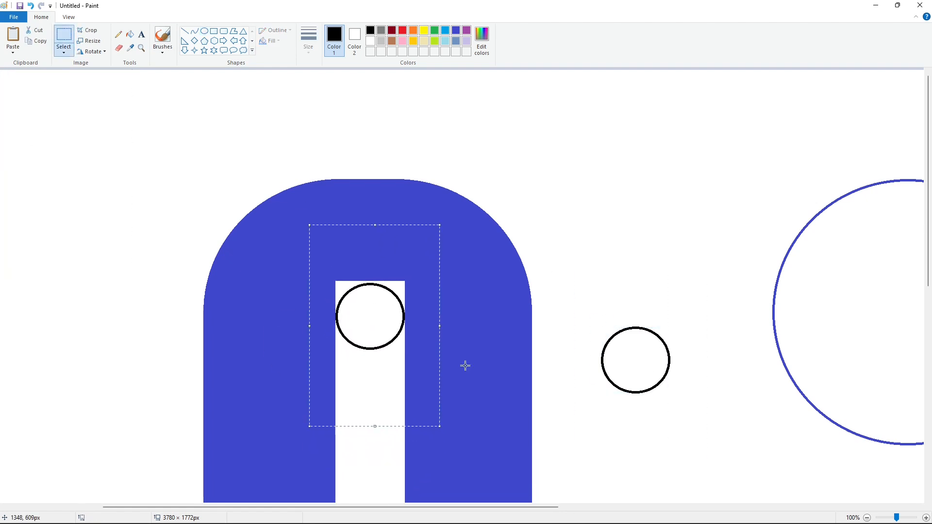
{"action": "left_click", "coordinate": [301, 146]}
Round the slot's upper end by filling its corners with indigo blue and the small circle's outline with white.
{"action": "left_click", "coordinate": [130, 34]}
{"action": "left_click", "coordinate": [456, 34]}
{"action": "left_click", "coordinate": [399, 286]}
{"action": "left_click", "coordinate": [370, 42]}
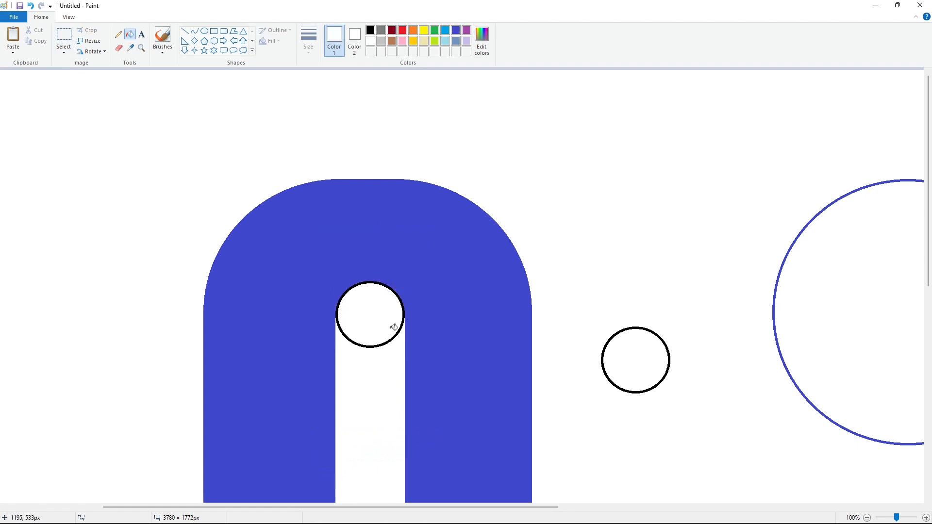
{"action": "left_click", "coordinate": [391, 340]}
{"action": "key", "text": "ctrl+Page_Down"}
{"action": "left_click", "coordinate": [371, 32]}
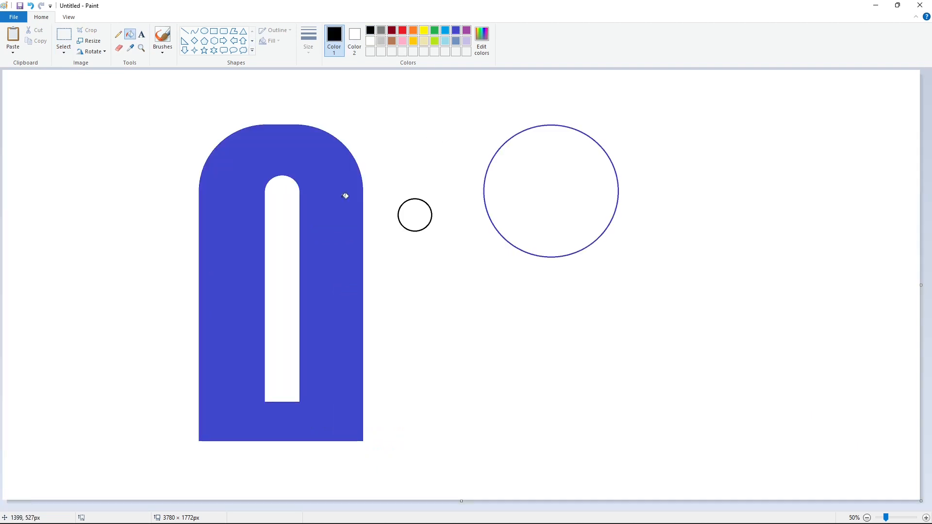
{"action": "left_click", "coordinate": [345, 193]}
{"action": "key", "text": "ctrl+z"}
Draw a horizontal white line across the blue shape's right leg, from the slot past the outer edge.
{"action": "left_click", "coordinate": [185, 31]}
{"action": "left_click", "coordinate": [370, 41]}
{"action": "left_click_drag", "start_coordinate": [294, 257], "coordinate": [388, 257]}
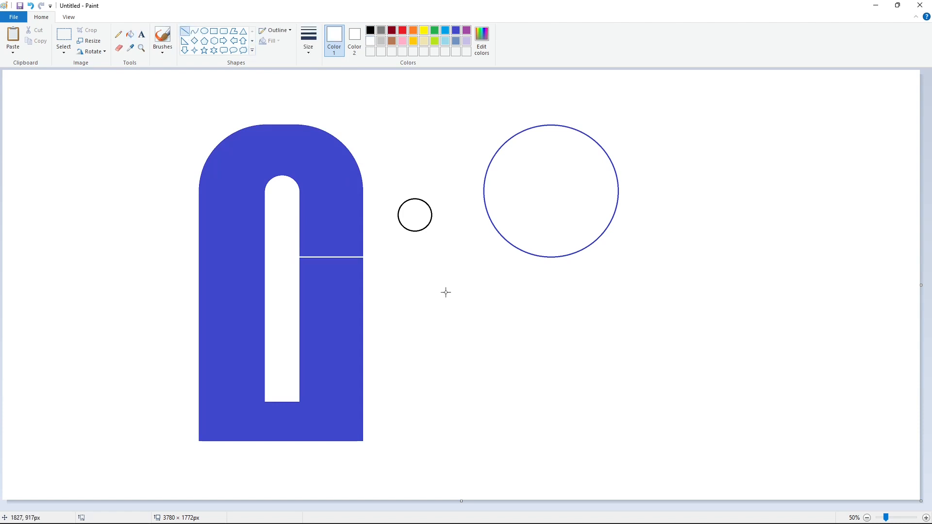
{"action": "left_click", "coordinate": [63, 37]}
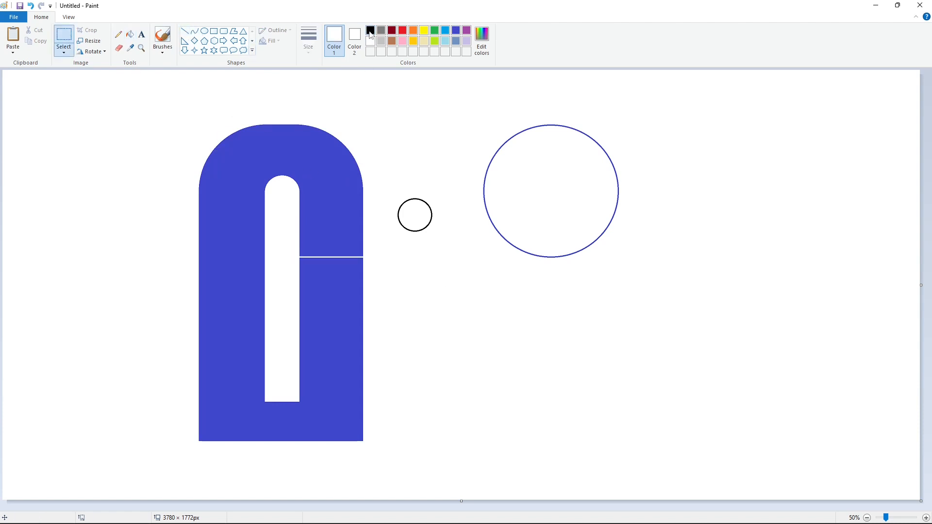
{"action": "left_click", "coordinate": [370, 32]}
{"action": "left_click", "coordinate": [130, 34]}
{"action": "left_click", "coordinate": [218, 160]}
{"action": "left_click", "coordinate": [64, 37]}
{"action": "left_click_drag", "start_coordinate": [158, 116], "coordinate": [380, 314]}
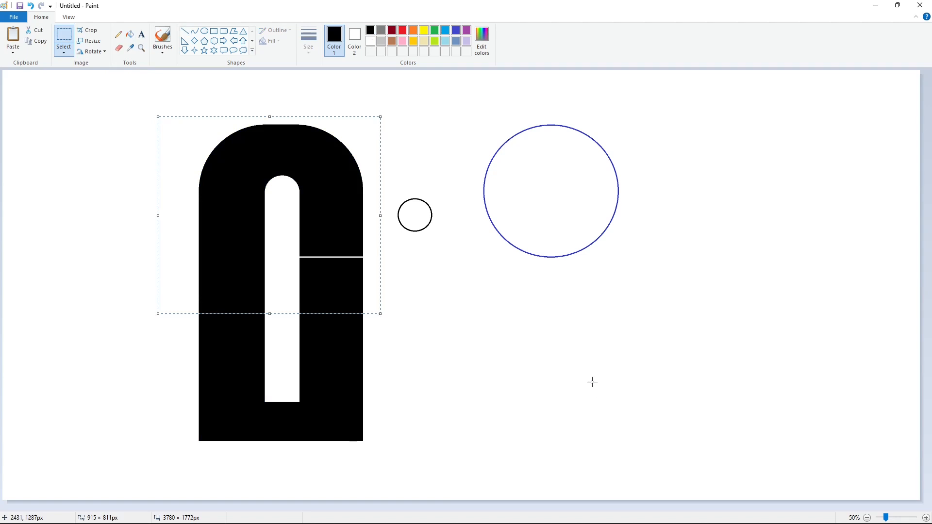
{"action": "left_click", "coordinate": [593, 382]}
{"action": "left_click", "coordinate": [129, 34]}
{"action": "left_click", "coordinate": [456, 30]}
{"action": "left_click", "coordinate": [340, 218]}
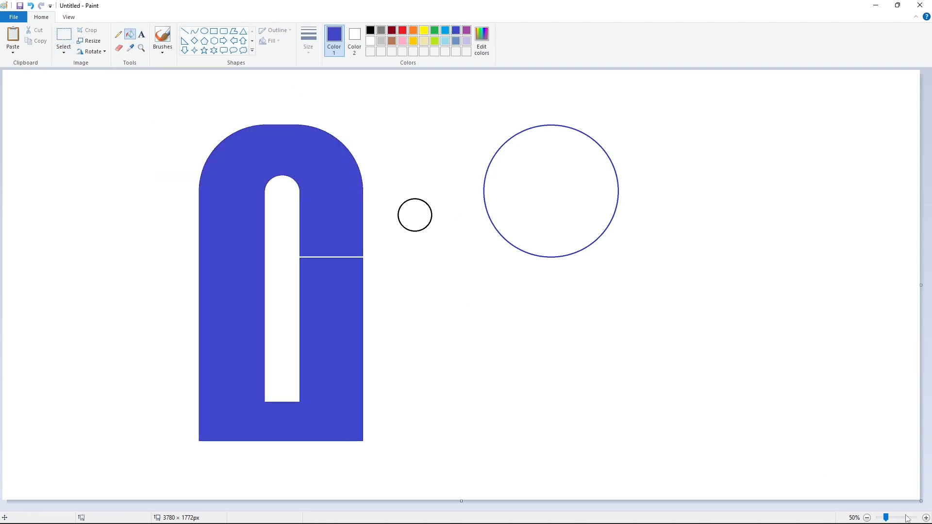
Paste the copied upper part of the shape, flip it vertically and move it over the blue shape's lower half.
{"action": "left_click", "coordinate": [925, 517]}
{"action": "left_click_drag", "start_coordinate": [450, 508], "coordinate": [570, 509]}
{"action": "key", "text": "ctrl+v"}
{"action": "left_click", "coordinate": [97, 52]}
{"action": "left_click", "coordinate": [109, 95]}
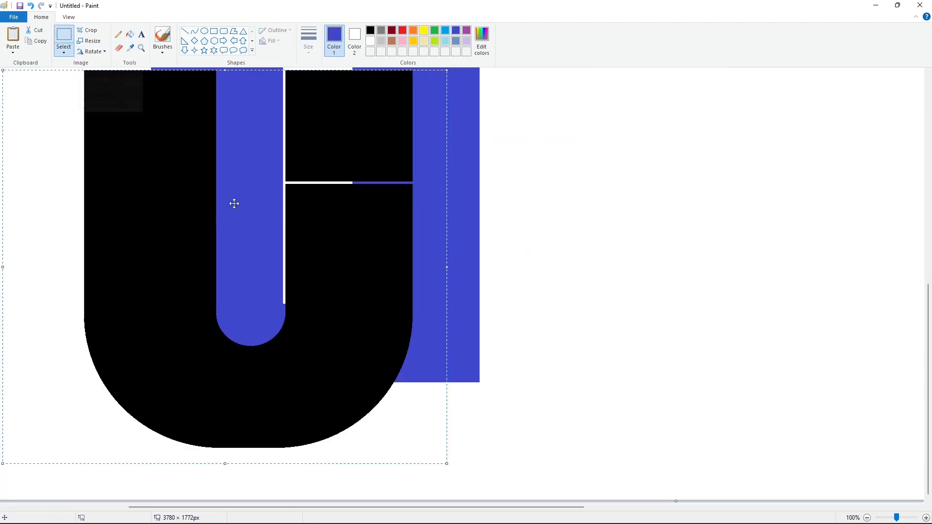
{"action": "left_click_drag", "start_coordinate": [235, 202], "coordinate": [354, 286]}
Align the flipped copy exactly with the slot, the outer sides and the lower edge of the blue shape.
{"action": "scroll", "coordinate": [605, 310], "scroll_direction": "up", "scroll_amount": 3}
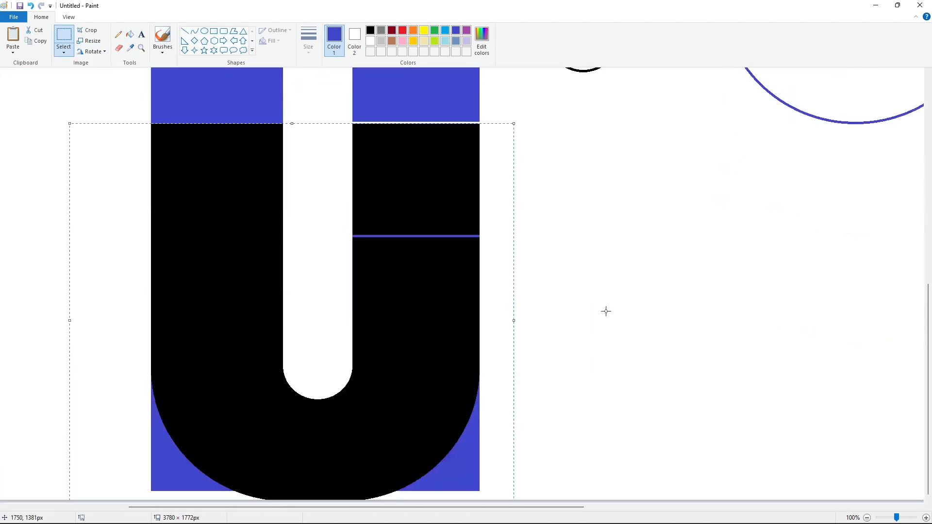
{"action": "scroll", "coordinate": [605, 310], "scroll_direction": "down", "scroll_amount": 3}
{"action": "left_click_drag", "start_coordinate": [401, 323], "coordinate": [402, 311]}
{"action": "key", "text": "Right"}
{"action": "key", "text": "Left"}
{"action": "key", "text": "Left"}
{"action": "key", "text": "Left"}
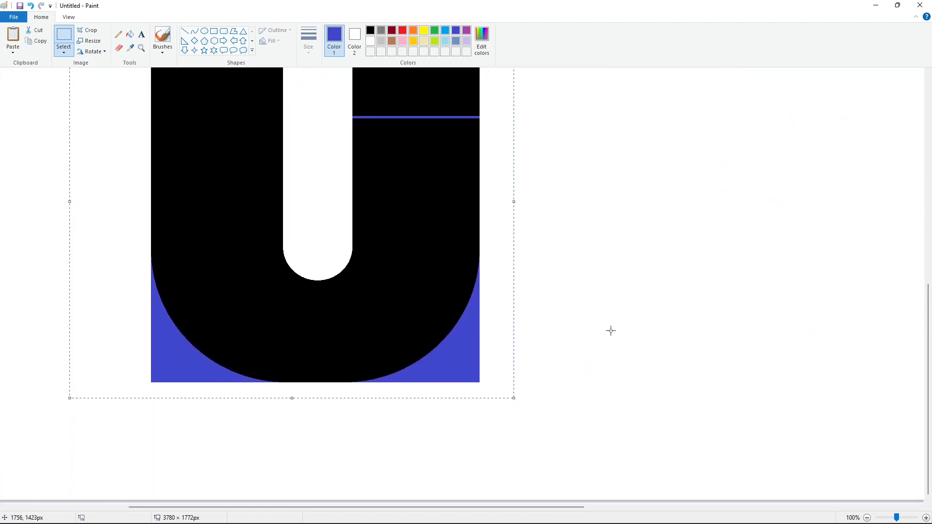
{"action": "left_click", "coordinate": [724, 402]}
Round the shape's lower end by filling the two leftover indigo corners with white.
{"action": "left_click", "coordinate": [867, 517]}
{"action": "left_click", "coordinate": [129, 34]}
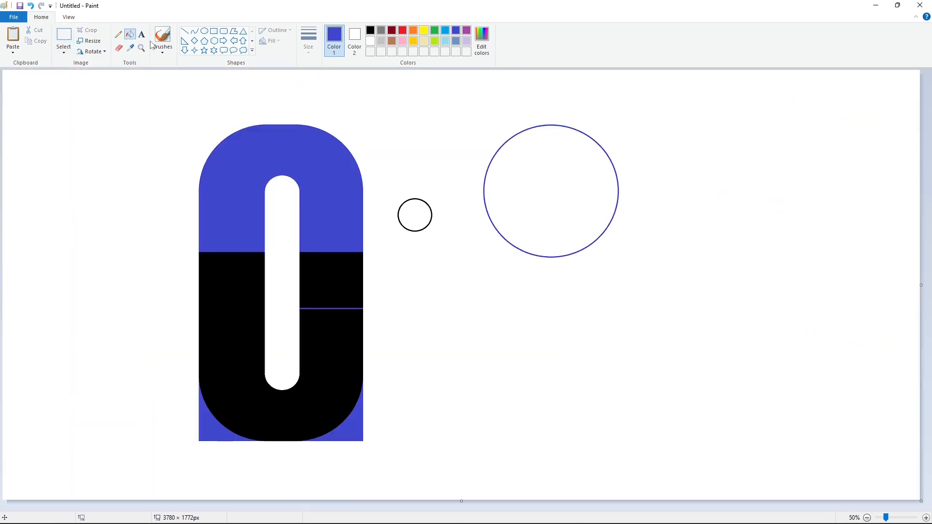
{"action": "left_click", "coordinate": [370, 41]}
{"action": "left_click", "coordinate": [214, 411]}
{"action": "left_click", "coordinate": [357, 434]}
Open a gap in the shape's right leg by drawing a horizontal white line and filling the black area below it with white.
{"action": "left_click", "coordinate": [338, 303]}
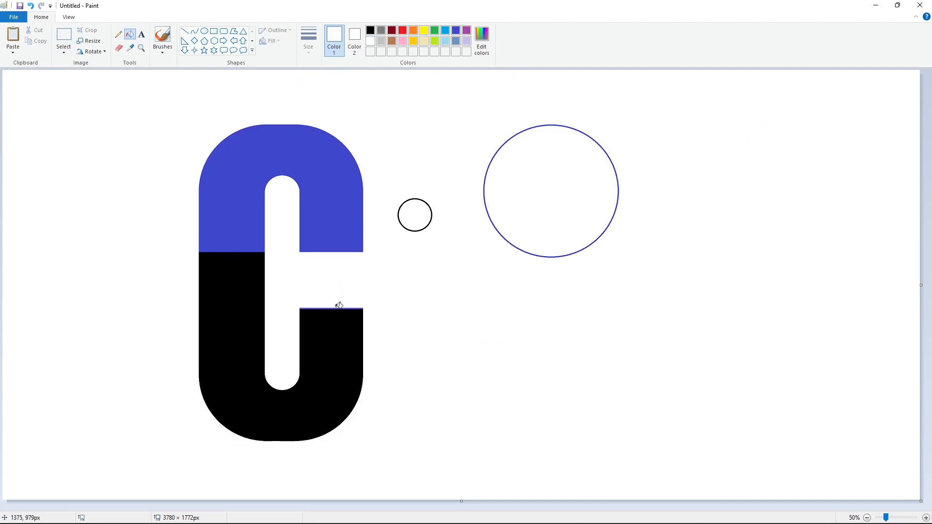
{"action": "key", "text": "ctrl+z"}
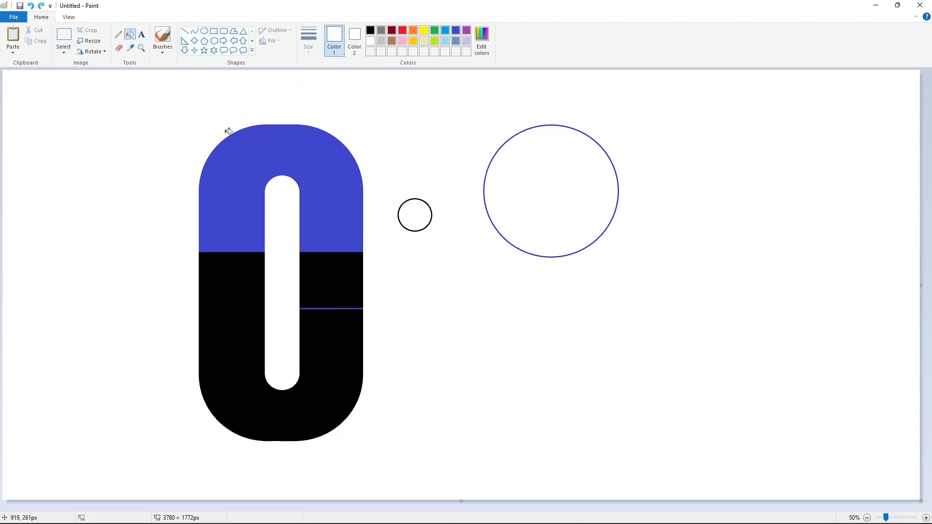
{"action": "left_click", "coordinate": [184, 31]}
{"action": "left_click_drag", "start_coordinate": [294, 258], "coordinate": [389, 258]}
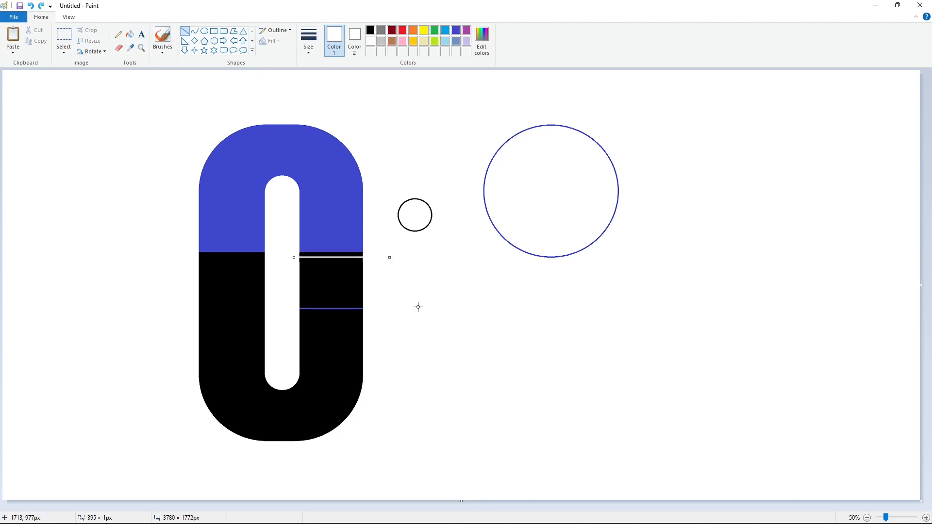
{"action": "left_click", "coordinate": [130, 34]}
{"action": "left_click", "coordinate": [334, 291]}
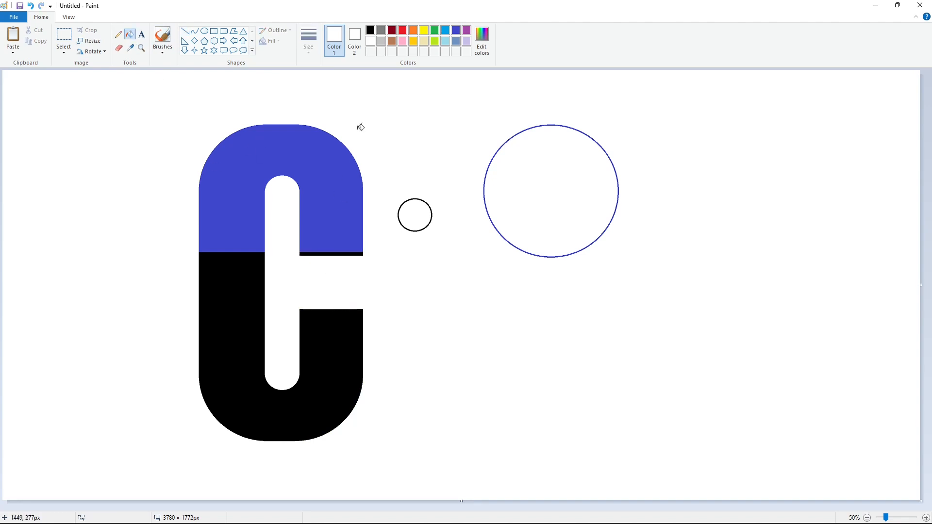
Fill the indigo upper part of the letter C with black.
{"action": "left_click", "coordinate": [346, 179]}
{"action": "left_click", "coordinate": [369, 30]}
{"action": "left_click", "coordinate": [318, 165]}
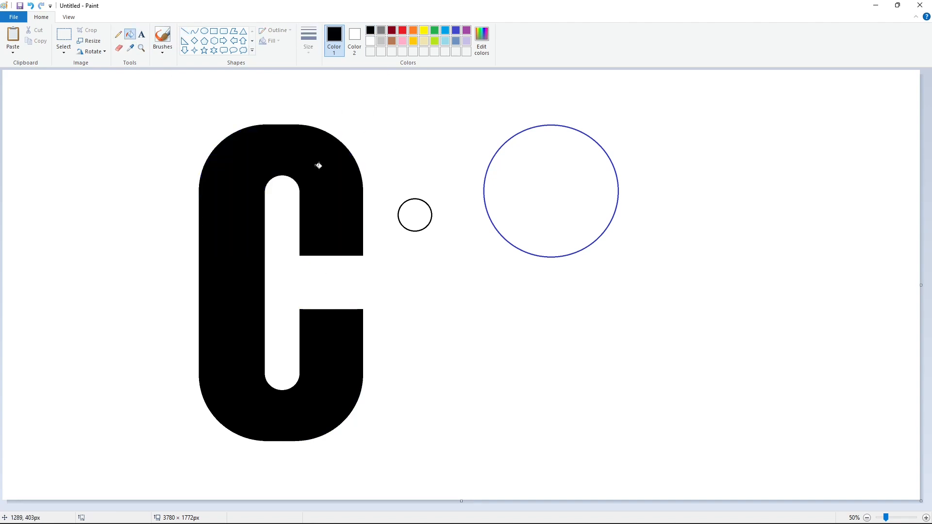
Erase the small and large guide circles beside the C by filling their outlines with white.
{"action": "left_click", "coordinate": [370, 41]}
{"action": "left_click", "coordinate": [431, 210]}
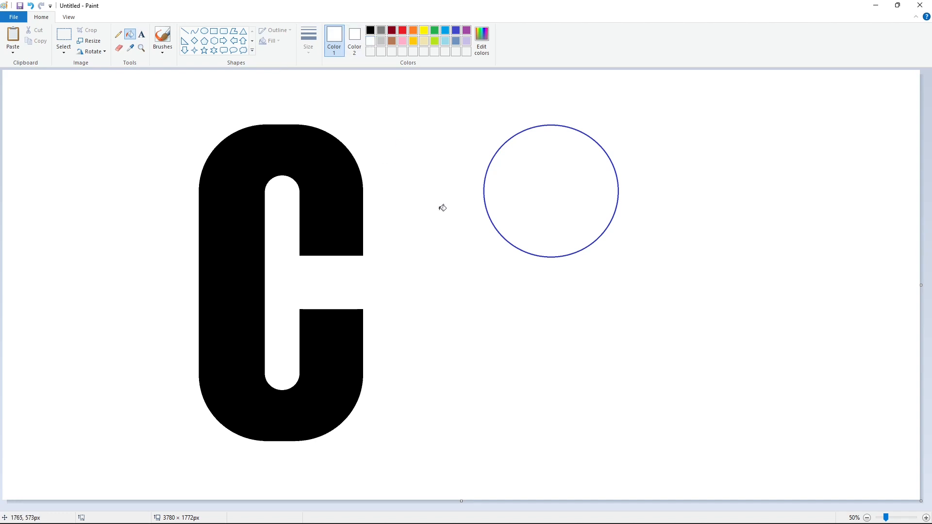
{"action": "left_click", "coordinate": [486, 208]}
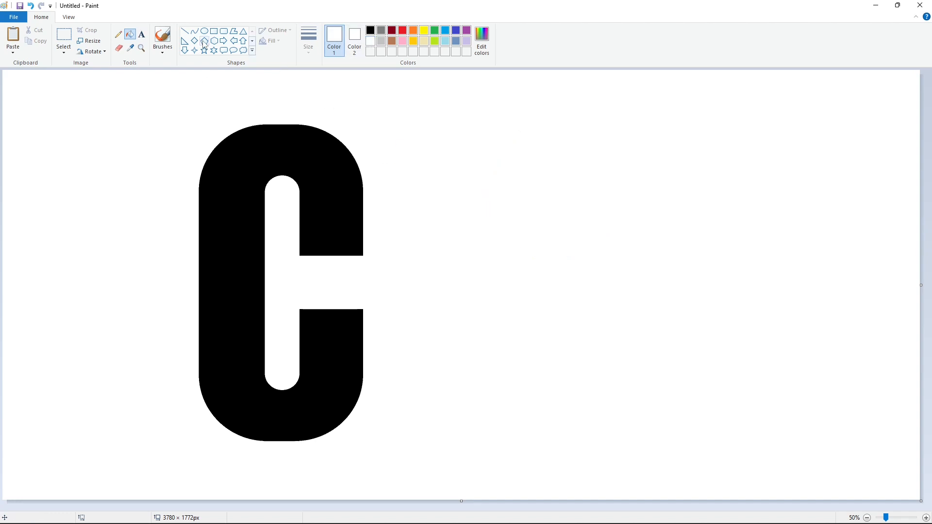
Draw a slanted black line about 345 × 1465 px and move it well to the right of the C.
{"action": "left_click", "coordinate": [185, 30]}
{"action": "left_click", "coordinate": [370, 30]}
{"action": "mouse_move", "coordinate": [438, 107]}
{"action": "left_mouse_down"}
{"action": "mouse_move", "coordinate": [383, 392]}
{"action": "mouse_move", "coordinate": [355, 463]}
{"action": "left_mouse_up"}
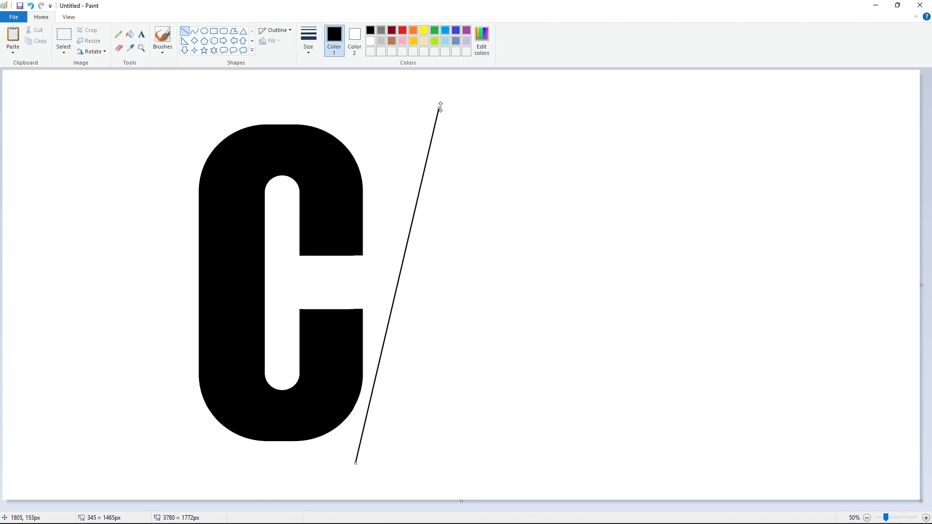
{"action": "left_click_drag", "start_coordinate": [414, 199], "coordinate": [699, 238]}
Copy the slanted line and place the copy just to the right of the C as the A's left side.
{"action": "left_click", "coordinate": [64, 38]}
{"action": "left_click_drag", "start_coordinate": [799, 121], "coordinate": [534, 500]}
{"action": "key", "text": "ctrl+c"}
{"action": "key", "text": "ctrl+v"}
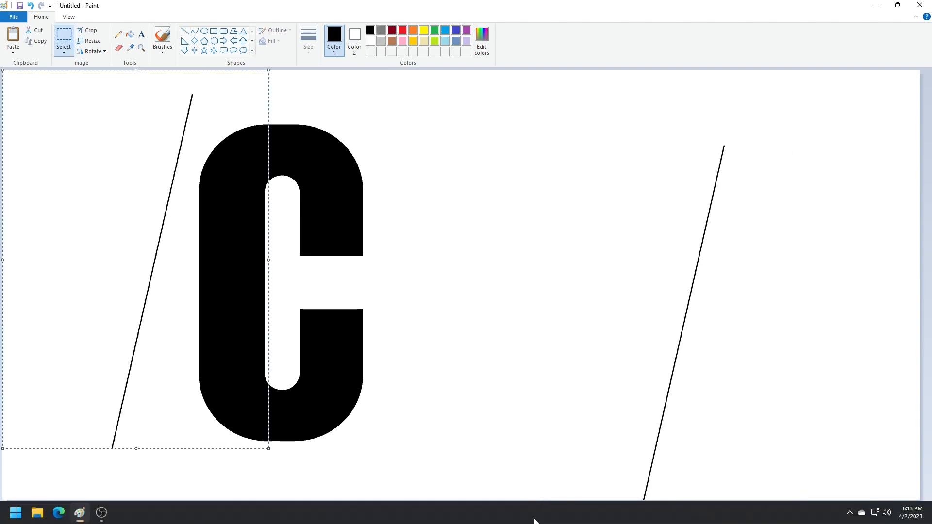
{"action": "left_click_drag", "start_coordinate": [180, 217], "coordinate": [422, 242]}
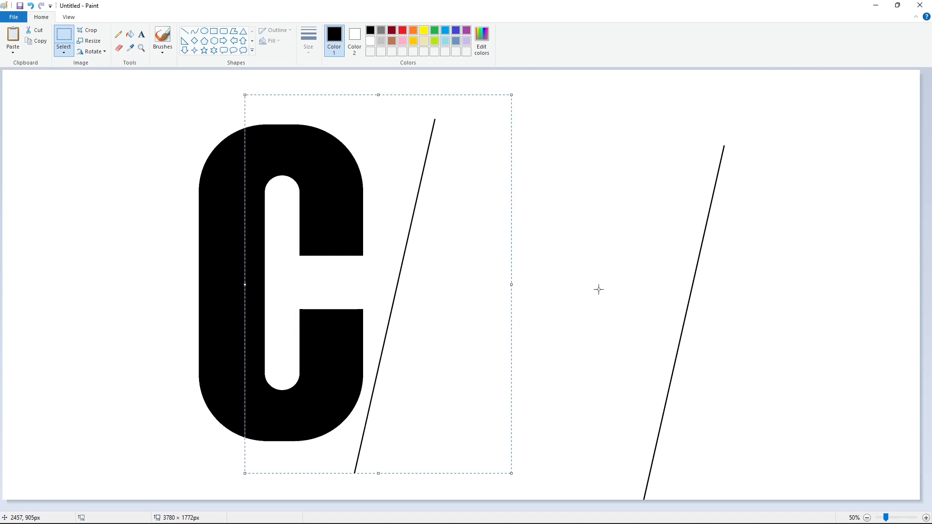
Paste another copy of the slanted line, flip it horizontally and place it as the A's right side.
{"action": "key", "text": "ctrl+v"}
{"action": "left_click", "coordinate": [91, 52]}
{"action": "left_click", "coordinate": [109, 164]}
{"action": "left_click_drag", "start_coordinate": [129, 168], "coordinate": [569, 197]}
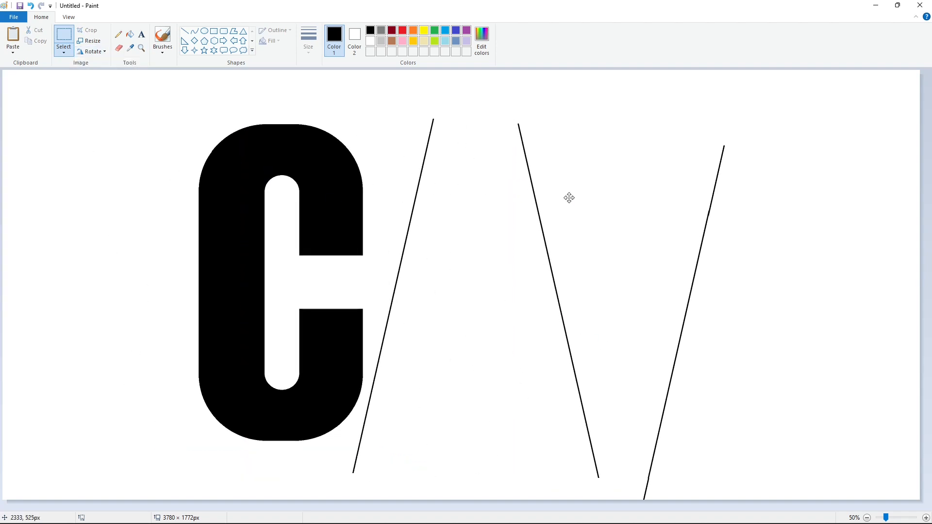
{"action": "left_click", "coordinate": [787, 256]}
Close the A's outline with lines across its base and top and fill the letter with indigo.
{"action": "left_click", "coordinate": [185, 32]}
{"action": "left_click_drag", "start_coordinate": [348, 465], "coordinate": [615, 459]}
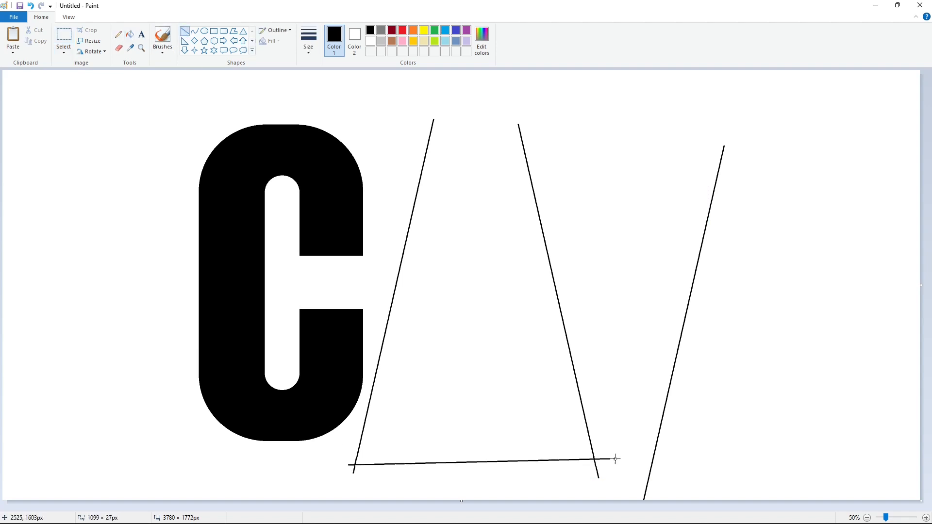
{"action": "left_click", "coordinate": [130, 34]}
{"action": "left_click", "coordinate": [443, 132]}
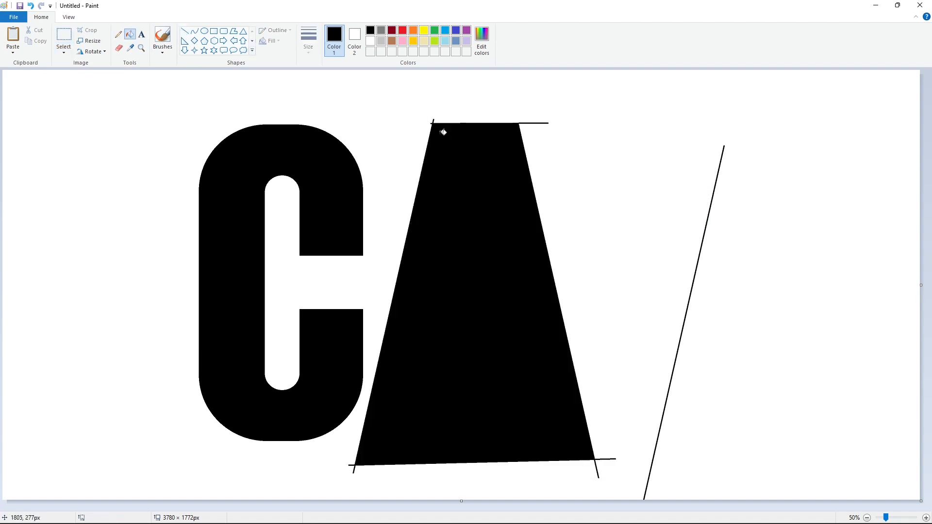
{"action": "left_click", "coordinate": [455, 30]}
{"action": "left_click", "coordinate": [473, 204]}
Draw a narrow triangle about 143 × 369 px in the A's upper part and fill it and its outline with white.
{"action": "left_click", "coordinate": [243, 31]}
{"action": "left_click", "coordinate": [369, 30]}
{"action": "left_click_drag", "start_coordinate": [456, 185], "coordinate": [495, 272]}
{"action": "left_click_drag", "start_coordinate": [456, 226], "coordinate": [460, 227]}
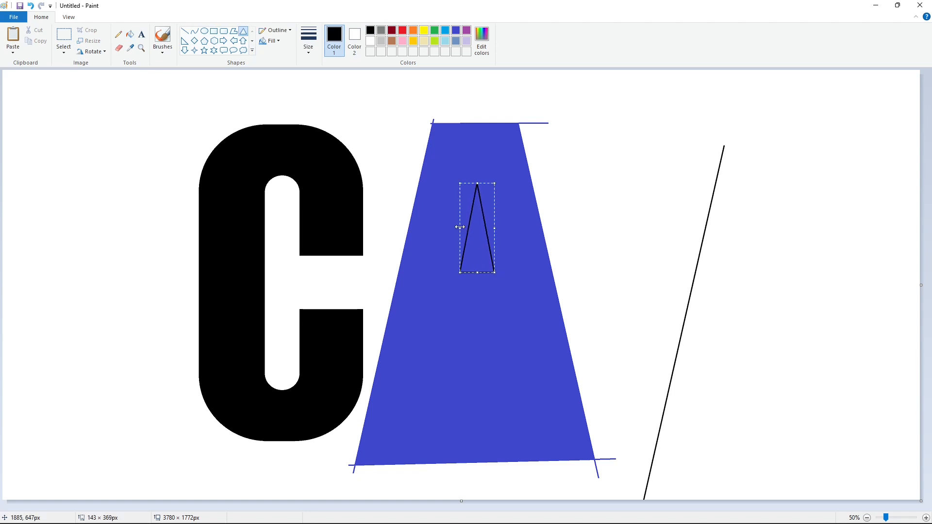
{"action": "left_click", "coordinate": [538, 246]}
{"action": "left_click", "coordinate": [129, 34]}
{"action": "left_click", "coordinate": [476, 238]}
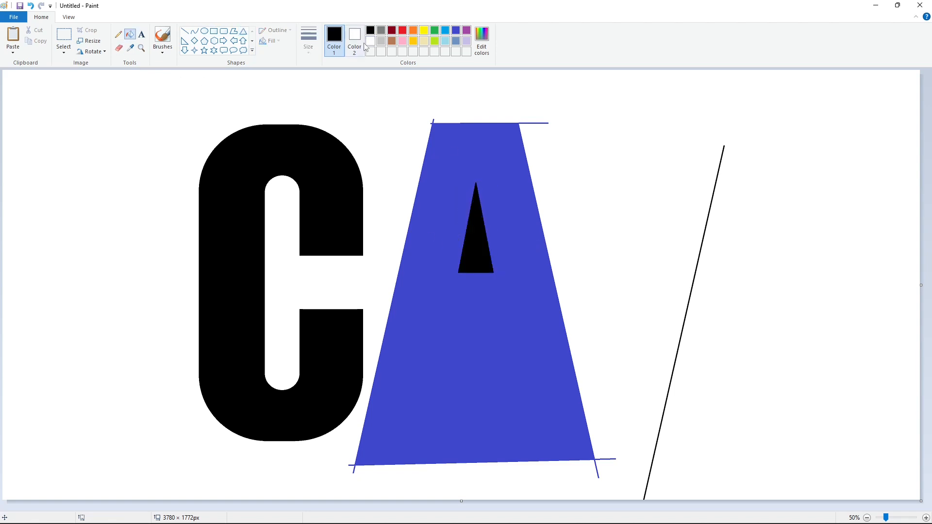
{"action": "left_click", "coordinate": [371, 41]}
{"action": "left_click", "coordinate": [475, 243]}
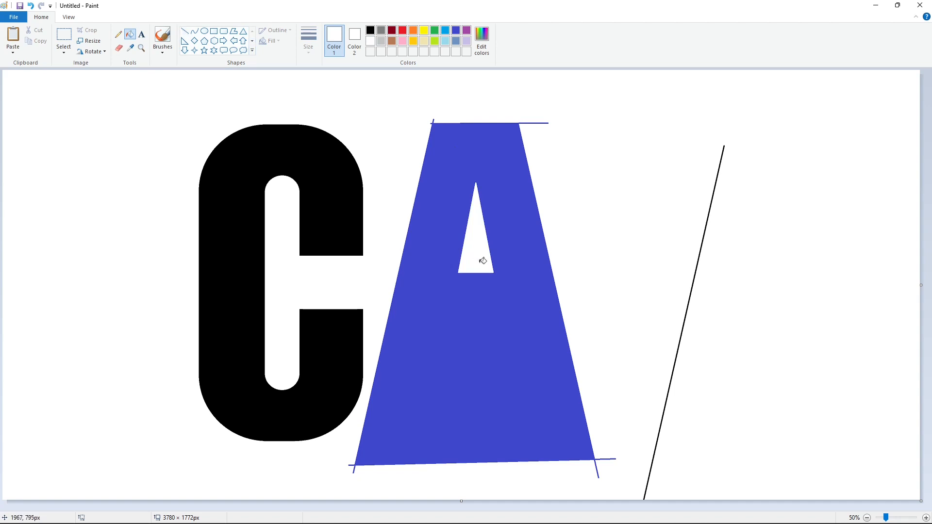
Fill the A with black and erase the spare slanted line with white.
{"action": "left_click", "coordinate": [370, 30]}
{"action": "left_click", "coordinate": [524, 340]}
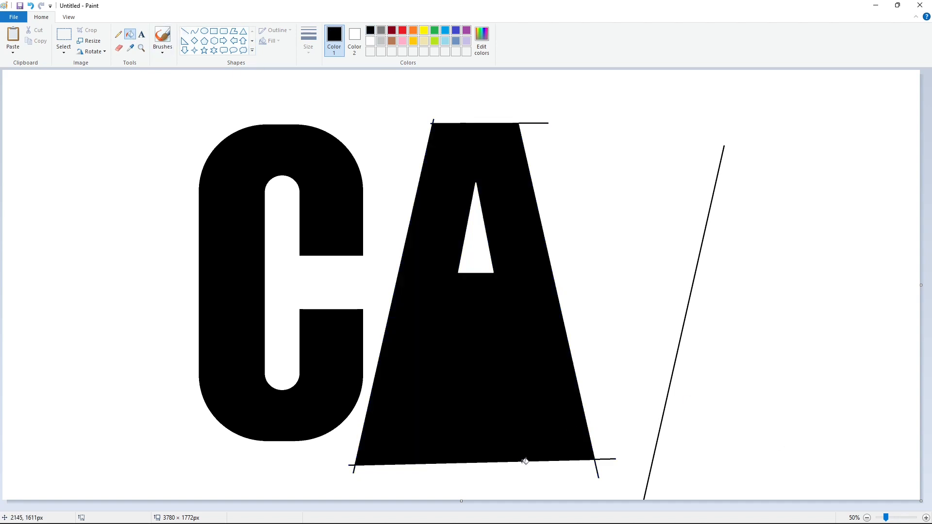
{"action": "left_click", "coordinate": [370, 41]}
{"action": "left_click", "coordinate": [702, 242]}
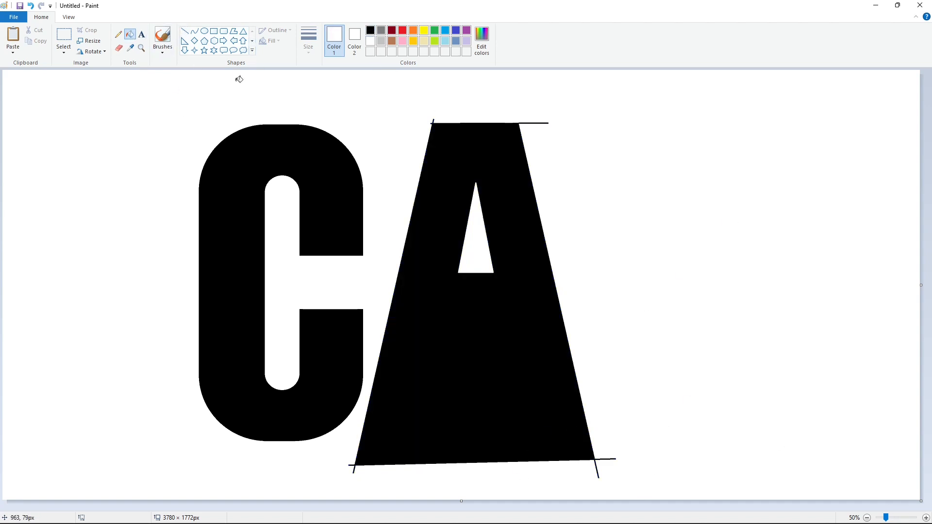
Draw a T beside the A from a wide rectangle above a tall narrow one and fill it with black.
{"action": "left_click", "coordinate": [214, 30]}
{"action": "left_click", "coordinate": [370, 30]}
{"action": "left_click_drag", "start_coordinate": [561, 131], "coordinate": [720, 190]}
{"action": "left_click", "coordinate": [518, 195]}
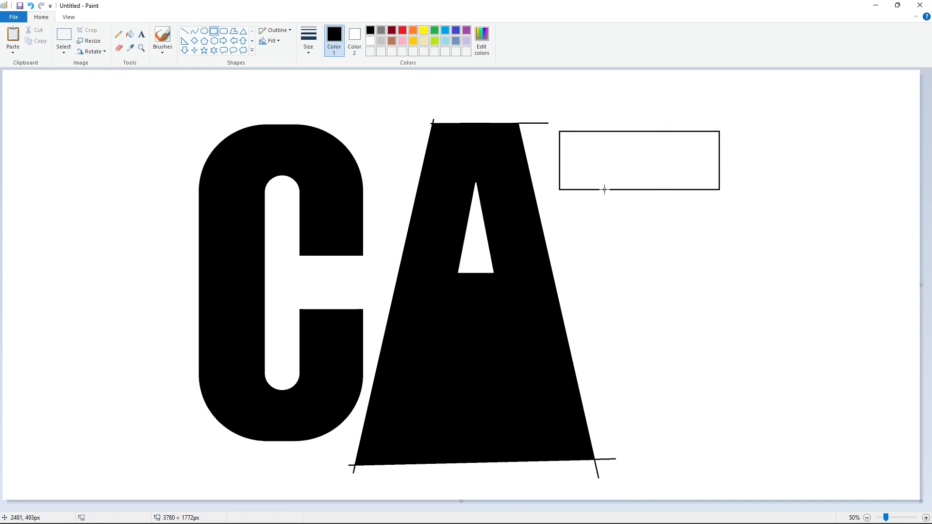
{"action": "left_click_drag", "start_coordinate": [605, 189], "coordinate": [677, 446]}
{"action": "left_click", "coordinate": [754, 448]}
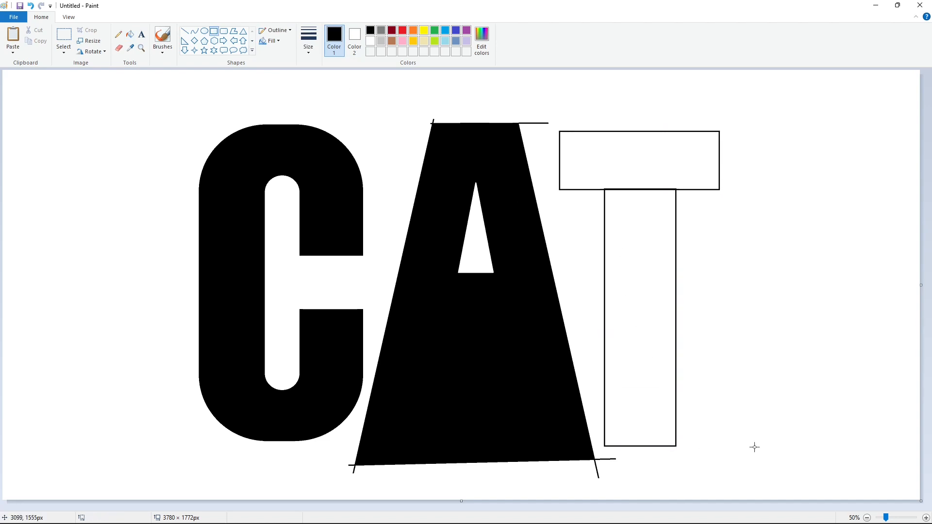
{"action": "left_click", "coordinate": [129, 34]}
{"action": "left_click", "coordinate": [627, 236]}
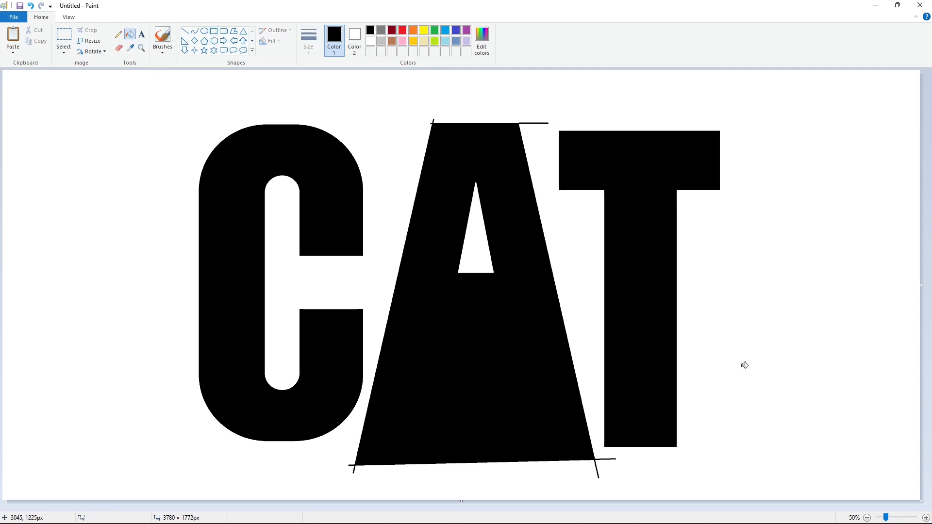
Recolor the letters A and T with indigo.
{"action": "left_click", "coordinate": [456, 30]}
{"action": "left_click", "coordinate": [495, 248]}
{"action": "left_click", "coordinate": [634, 264]}
Set the Triangle shape to a thinner black outline.
{"action": "left_click", "coordinate": [184, 31]}
{"action": "left_click", "coordinate": [370, 30]}
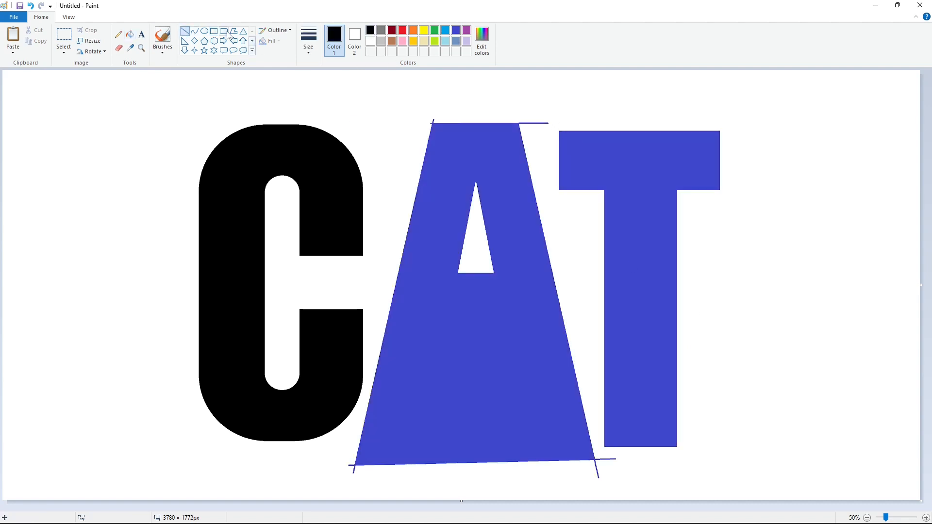
{"action": "left_click", "coordinate": [244, 31]}
{"action": "left_click", "coordinate": [308, 41]}
{"action": "left_click", "coordinate": [325, 91]}
{"action": "left_click_drag", "start_coordinate": [422, 329], "coordinate": [726, 522]}
{"action": "left_click_drag", "start_coordinate": [618, 466], "coordinate": [518, 425]}
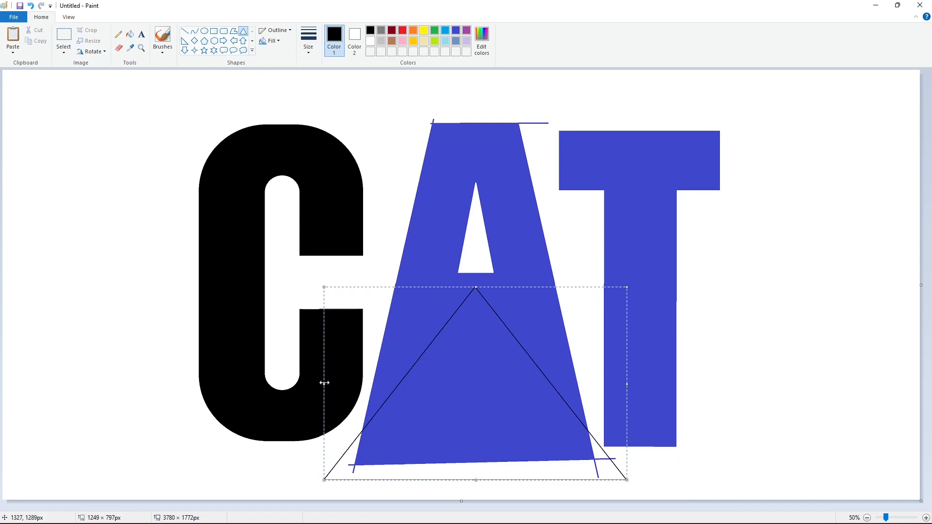
{"action": "left_click_drag", "start_coordinate": [324, 383], "coordinate": [258, 369]}
{"action": "left_click_drag", "start_coordinate": [626, 383], "coordinate": [691, 391]}
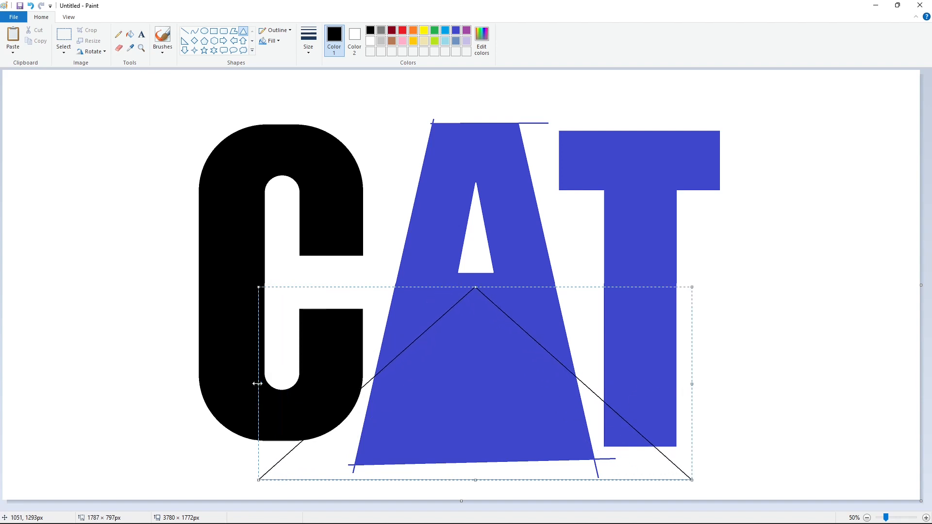
{"action": "key", "text": "Delete"}
Sample the T's indigo color and fill the letter C with it.
{"action": "left_click", "coordinate": [130, 34]}
{"action": "left_click", "coordinate": [130, 47]}
{"action": "left_click", "coordinate": [631, 161]}
{"action": "left_click", "coordinate": [340, 160]}
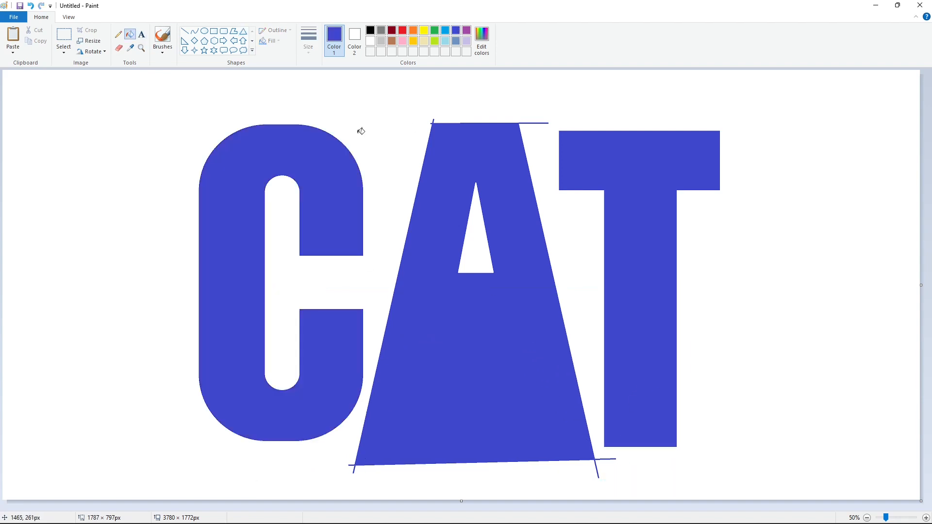
Draw a wide black triangle about 1819 × 743 px across the lower letters, centering its apex just below the A's opening.
{"action": "left_click", "coordinate": [244, 31]}
{"action": "left_click_drag", "start_coordinate": [474, 286], "coordinate": [722, 467]}
{"action": "mouse_move", "coordinate": [476, 376]}
{"action": "left_mouse_down"}
{"action": "mouse_move", "coordinate": [236, 395]}
{"action": "mouse_move", "coordinate": [248, 396]}
{"action": "left_mouse_up"}
{"action": "left_click_drag", "start_coordinate": [723, 380], "coordinate": [691, 384]}
{"action": "left_click_drag", "start_coordinate": [248, 377], "coordinate": [253, 378]}
{"action": "left_click_drag", "start_coordinate": [692, 374], "coordinate": [694, 376]}
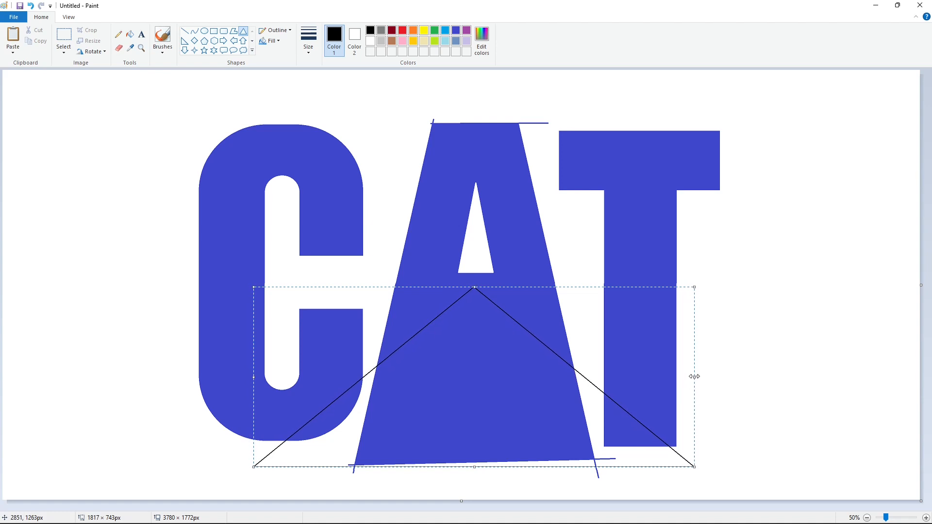
{"action": "key", "text": "Right"}
{"action": "key", "text": "Right"}
{"action": "key", "text": "Right"}
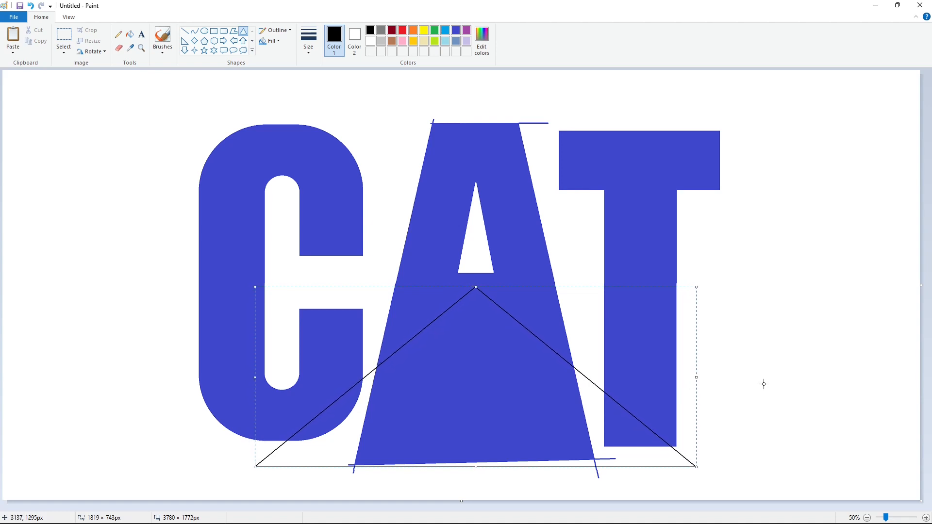
{"action": "left_click", "coordinate": [762, 383]}
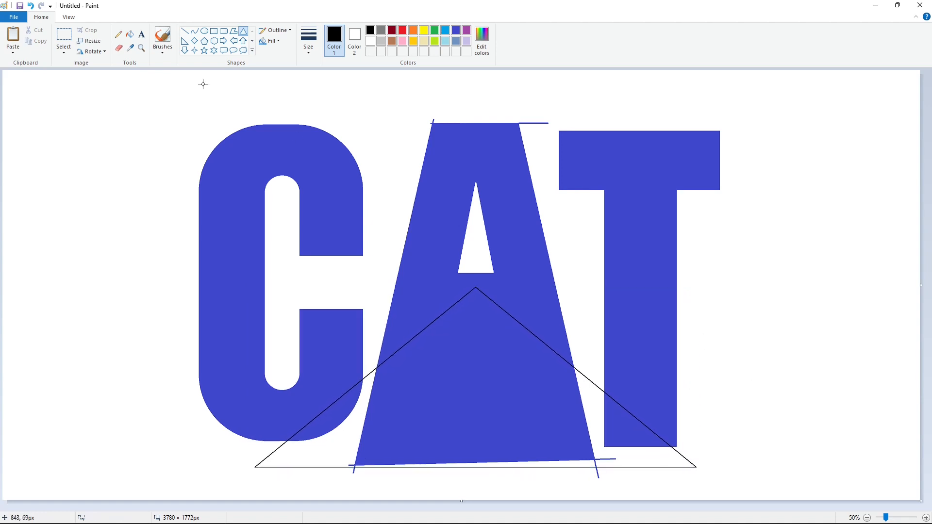
Cut the lower parts of the A, C and T along the triangle by filling the areas inside it with white.
{"action": "left_click", "coordinate": [130, 34]}
{"action": "left_click", "coordinate": [524, 400]}
{"action": "left_click", "coordinate": [371, 41]}
{"action": "left_click", "coordinate": [468, 368]}
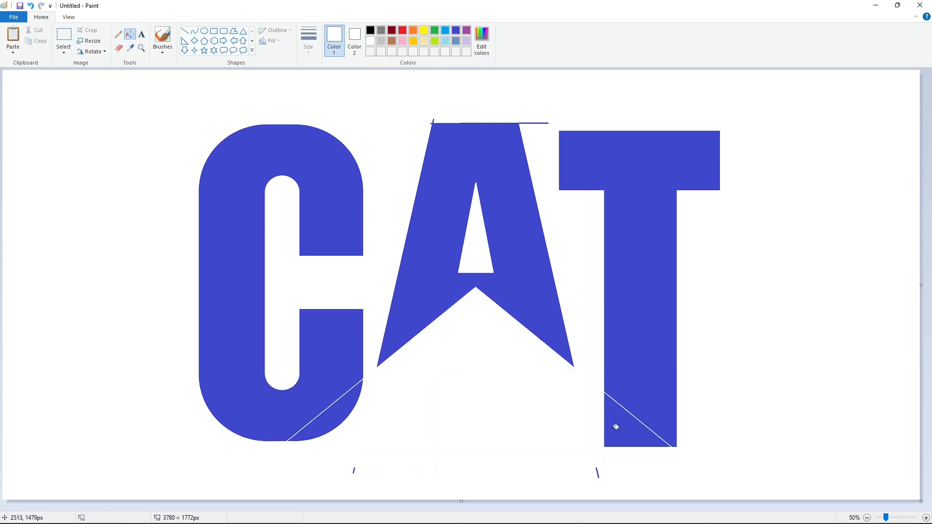
{"action": "left_click", "coordinate": [613, 426]}
{"action": "left_click", "coordinate": [340, 407]}
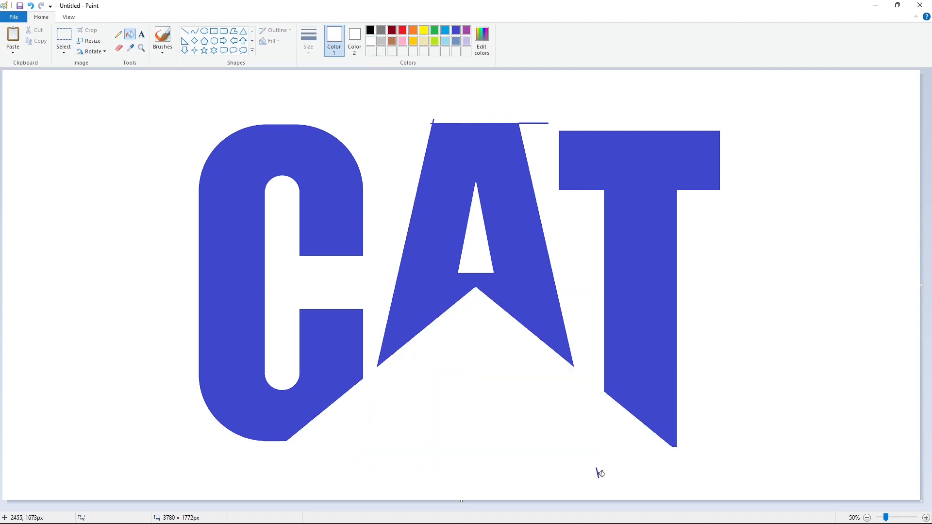
Draw a thin black triangle about 1497 × 625 px beneath the A, with its sides parallel to the cut letter edges.
{"action": "left_click", "coordinate": [243, 31]}
{"action": "left_click", "coordinate": [371, 30]}
{"action": "left_click_drag", "start_coordinate": [440, 352], "coordinate": [703, 504]}
{"action": "left_click_drag", "start_coordinate": [591, 440], "coordinate": [493, 395]}
{"action": "left_click_drag", "start_coordinate": [344, 383], "coordinate": [294, 383]}
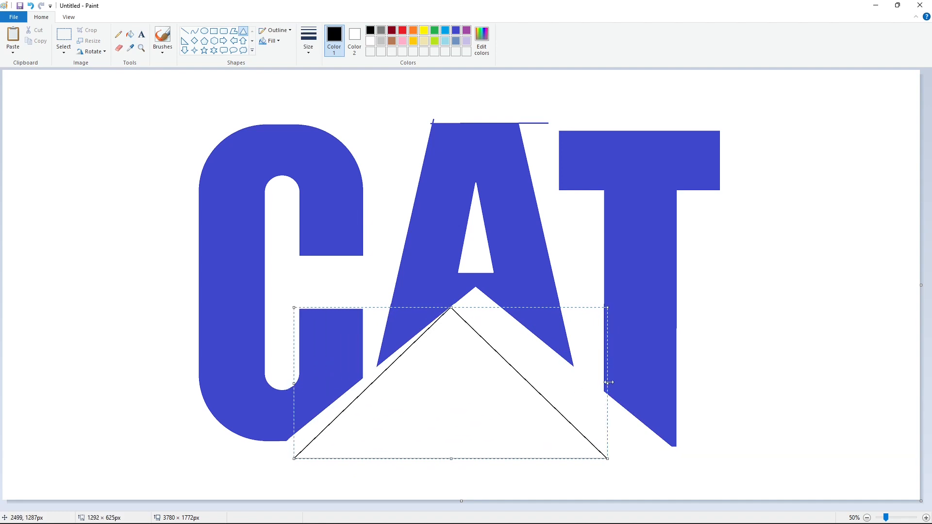
{"action": "left_click_drag", "start_coordinate": [609, 382], "coordinate": [654, 383]}
{"action": "left_click_drag", "start_coordinate": [294, 384], "coordinate": [291, 383]}
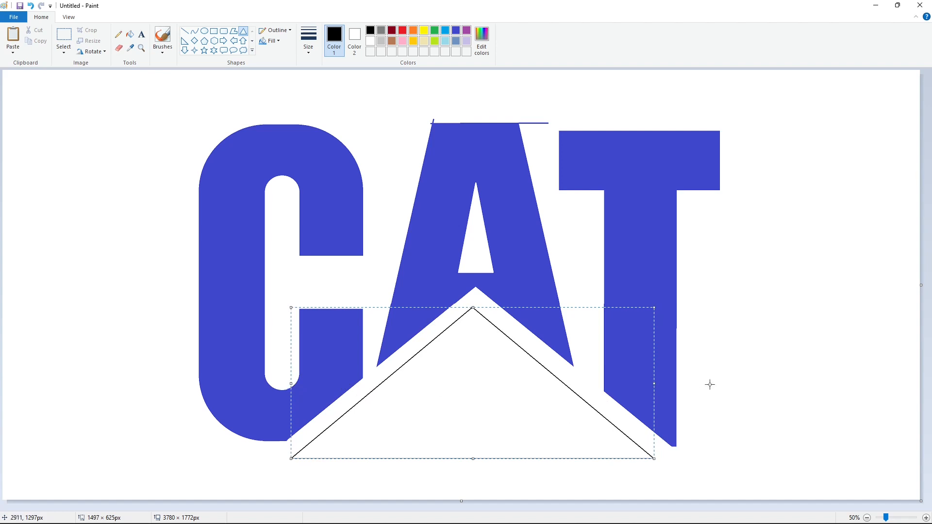
Shift the new triangle slightly right until its apex is centered under the notch of the A.
{"action": "key", "text": "Right"}
{"action": "key", "text": "Right"}
{"action": "key", "text": "Right"}
{"action": "key", "text": "Right"}
{"action": "key", "text": "Right"}
{"action": "key", "text": "Right"}
{"action": "key", "text": "Right"}
{"action": "key", "text": "Right"}
{"action": "key", "text": "Right"}
{"action": "key", "text": "Right"}
{"action": "key", "text": "Right"}
{"action": "key", "text": "Right"}
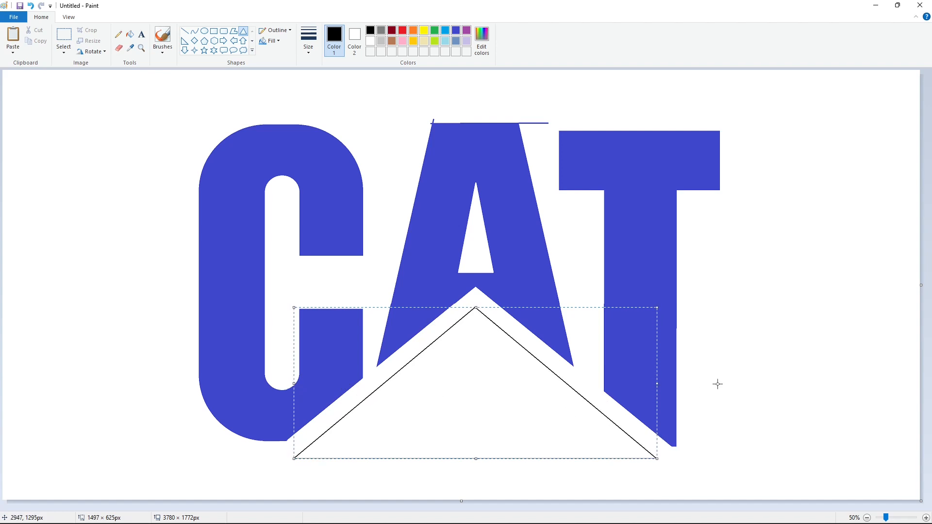
{"action": "left_click_drag", "start_coordinate": [476, 458], "coordinate": [476, 459]}
Fill the triangle and the letters C, A and T with black.
{"action": "left_click", "coordinate": [130, 34]}
{"action": "left_click", "coordinate": [476, 413]}
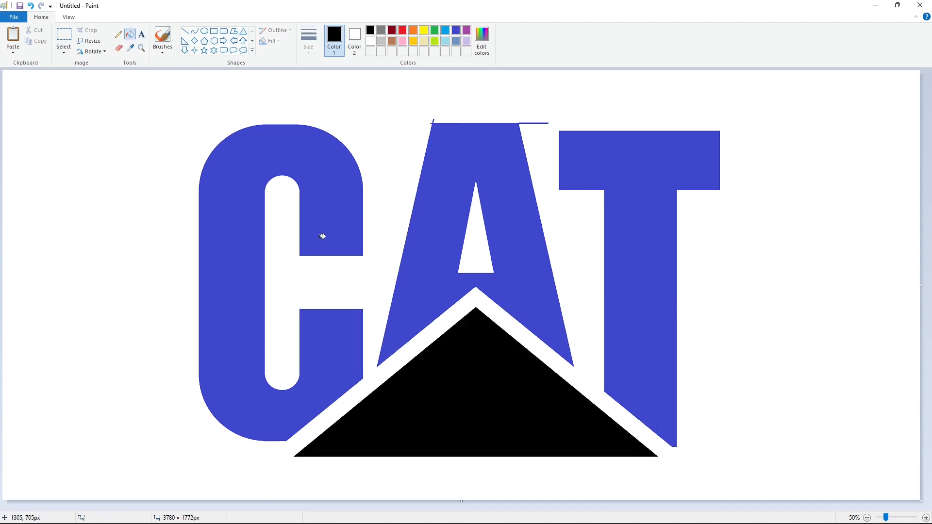
{"action": "left_click", "coordinate": [322, 235]}
{"action": "left_click", "coordinate": [514, 301]}
{"action": "left_click", "coordinate": [645, 340]}
Draw a horizontal indigo line about 1803 px long across the triangle and the T, level with the C's base.
{"action": "scroll", "coordinate": [804, 442], "scroll_direction": "up", "scroll_amount": 1}
{"action": "left_click_drag", "start_coordinate": [462, 507], "coordinate": [668, 477]}
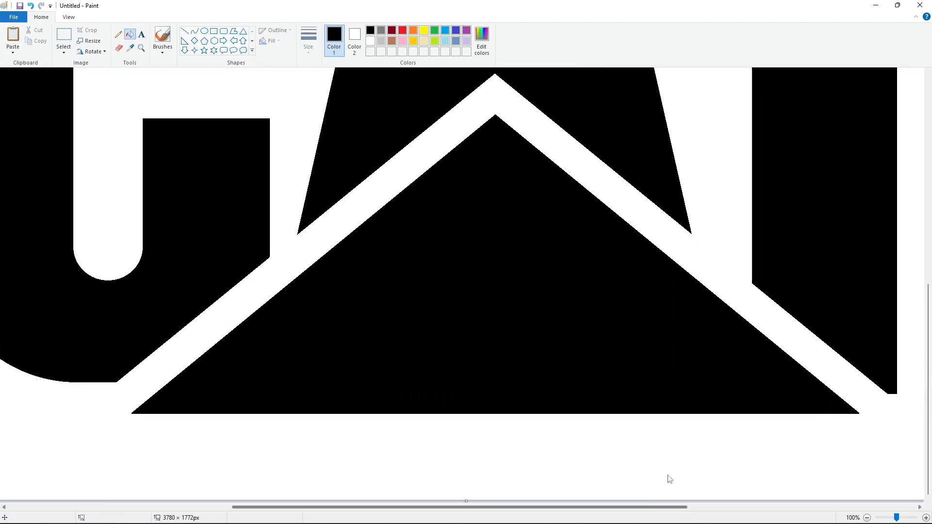
{"action": "left_click", "coordinate": [184, 31]}
{"action": "left_click_drag", "start_coordinate": [38, 383], "coordinate": [914, 384]}
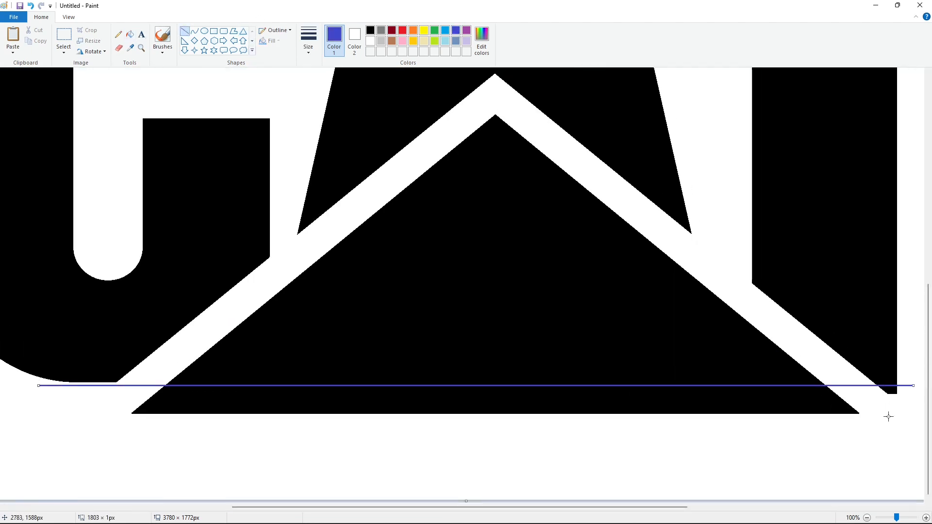
Trim the triangle and the T to the C's base by filling the parts below the line and the line itself with white.
{"action": "left_click", "coordinate": [130, 34]}
{"action": "left_click", "coordinate": [371, 40]}
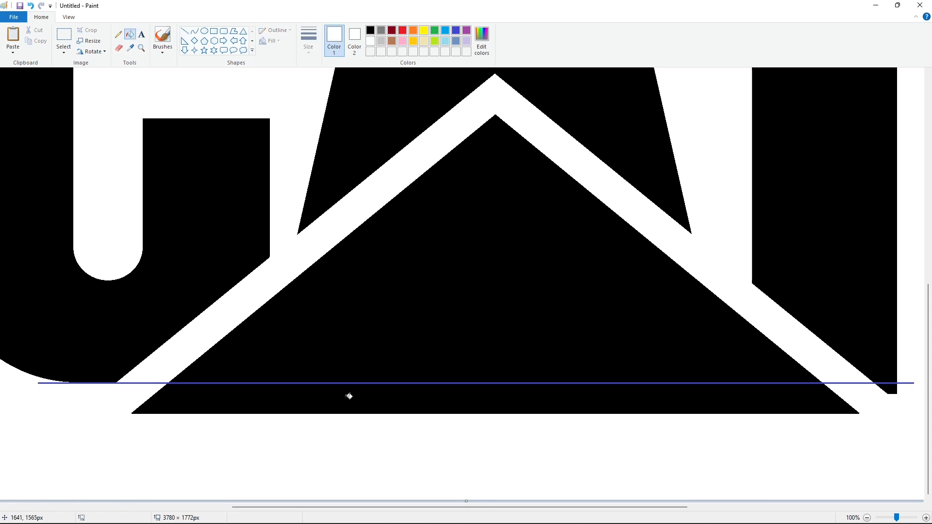
{"action": "left_click", "coordinate": [347, 395]}
{"action": "left_click", "coordinate": [135, 383]}
{"action": "left_click", "coordinate": [890, 388]}
{"action": "scroll", "coordinate": [713, 441], "scroll_direction": "up", "scroll_amount": 5}
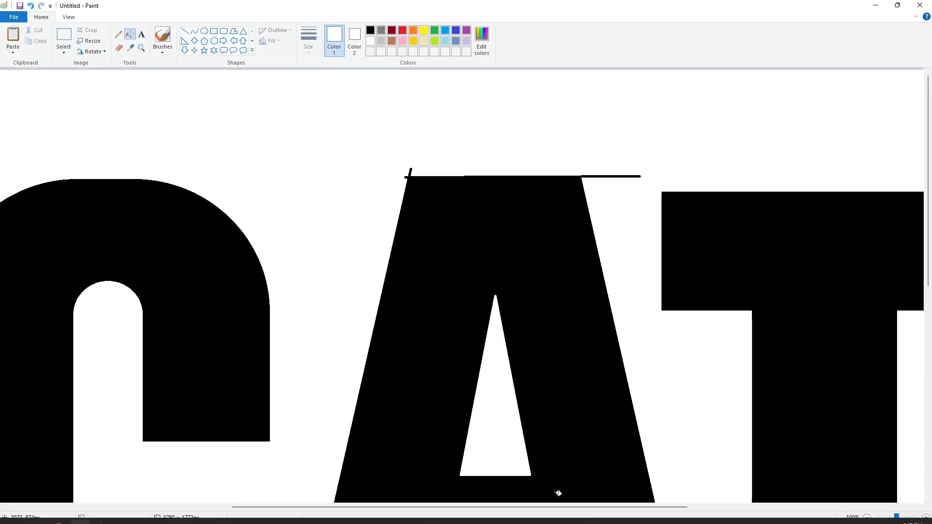
{"action": "scroll", "coordinate": [556, 494], "scroll_direction": "right", "scroll_amount": 5}
{"action": "left_click", "coordinate": [185, 30]}
{"action": "scroll", "coordinate": [400, 447], "scroll_direction": "left", "scroll_amount": 3}
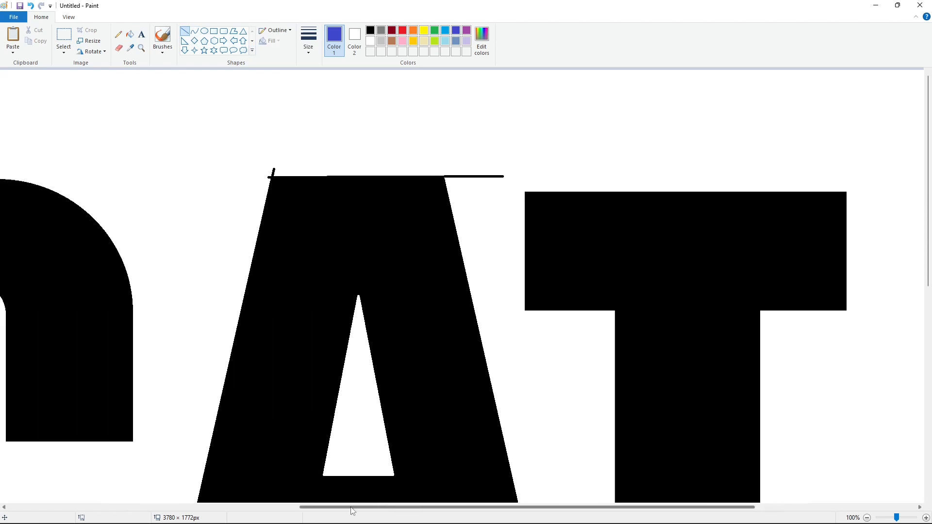
{"action": "left_click_drag", "start_coordinate": [25, 173], "coordinate": [921, 173]}
{"action": "key", "text": "Down"}
{"action": "key", "text": "Down"}
{"action": "key", "text": "Down"}
{"action": "key", "text": "Down"}
{"action": "key", "text": "Down"}
{"action": "key", "text": "Down"}
{"action": "key", "text": "Down"}
{"action": "key", "text": "Down"}
{"action": "key", "text": "Down"}
{"action": "key", "text": "Down"}
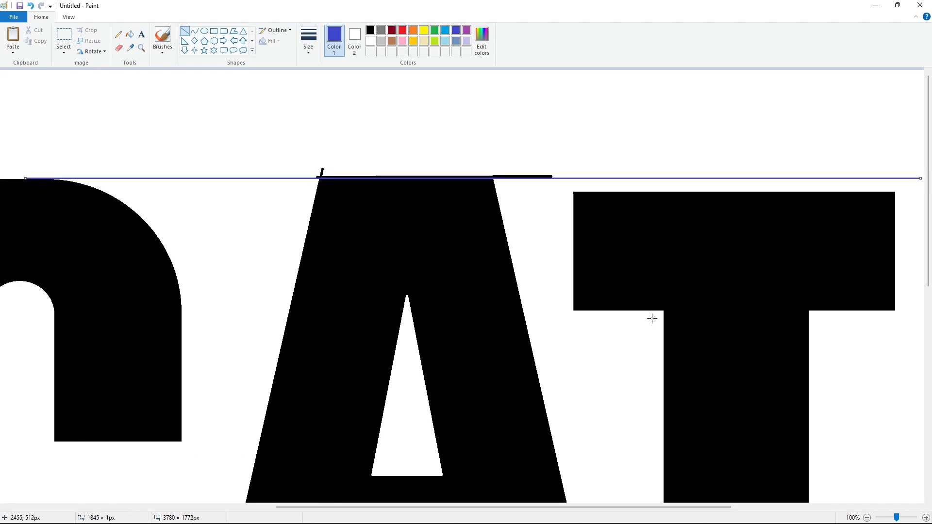
{"action": "key", "text": "Delete"}
Try to cover the stray lines above the A with a solid white rectangle about 1555 × 119 px.
{"action": "left_click", "coordinate": [867, 518]}
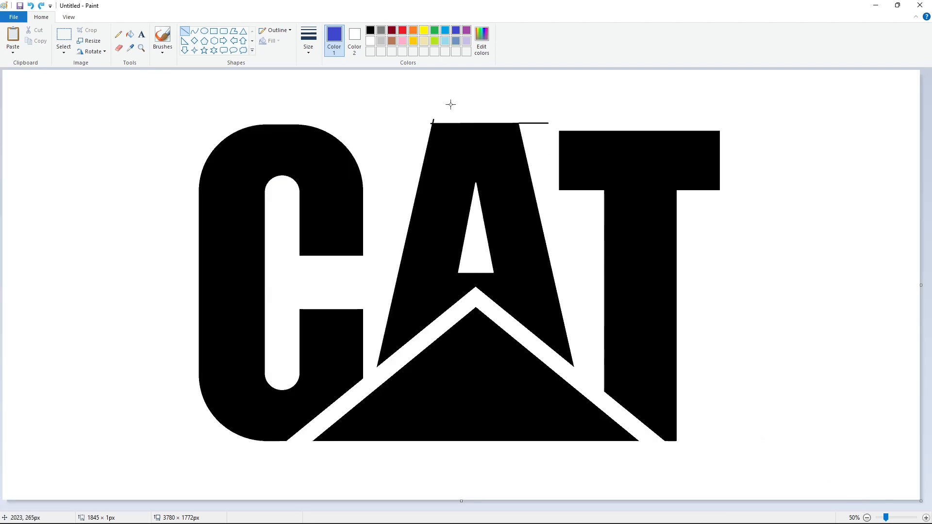
{"action": "left_click", "coordinate": [214, 30]}
{"action": "left_click", "coordinate": [370, 41]}
{"action": "left_click", "coordinate": [271, 40]}
{"action": "left_click", "coordinate": [284, 66]}
{"action": "left_click_drag", "start_coordinate": [402, 100], "coordinate": [779, 129]}
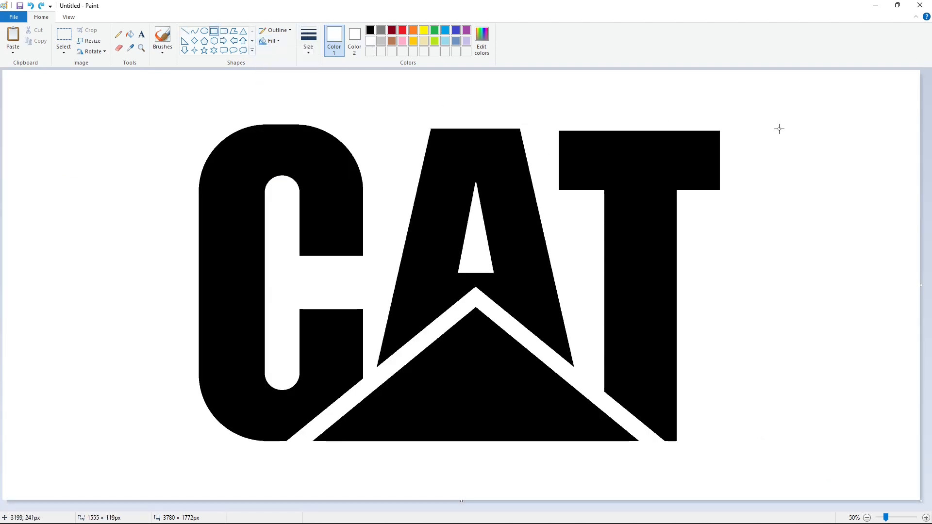
Draw a horizontal indigo line about 1351 px long across the A and align it with the T's top edge.
{"action": "left_click", "coordinate": [926, 518]}
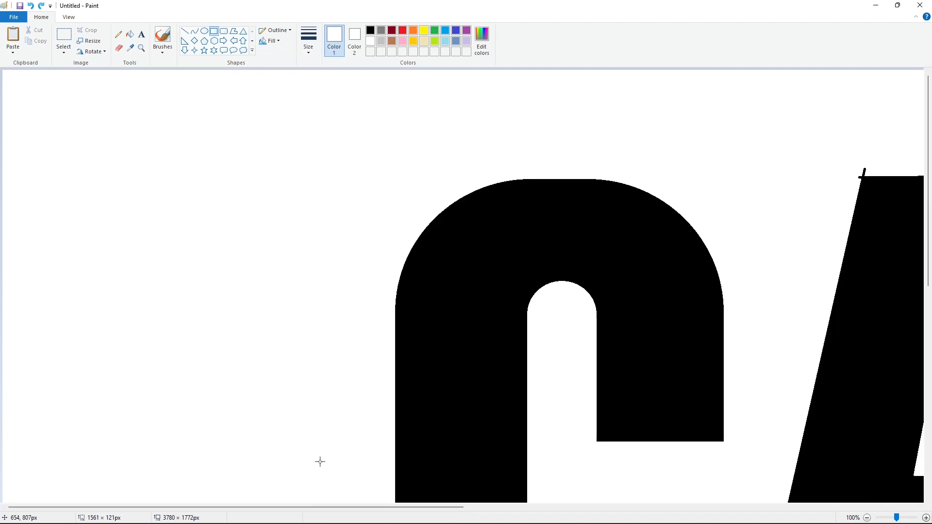
{"action": "left_click_drag", "start_coordinate": [293, 503], "coordinate": [609, 502]}
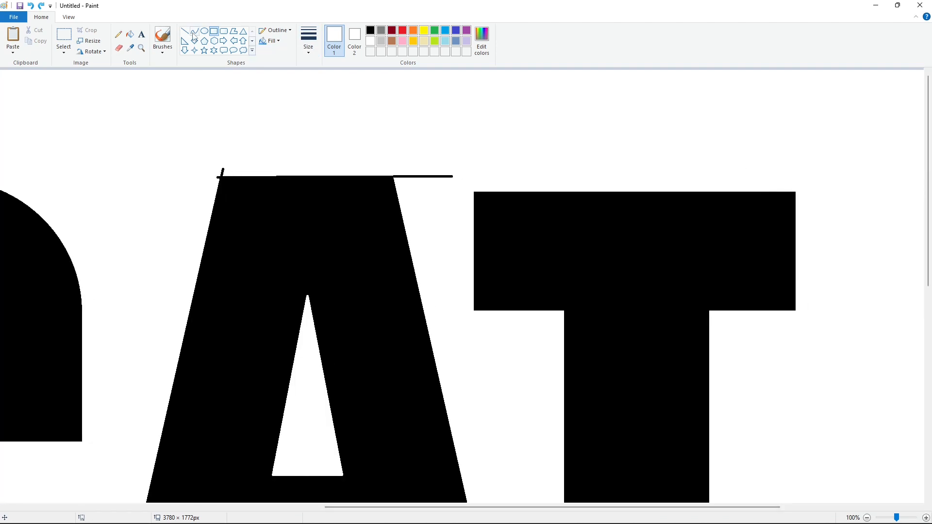
{"action": "left_click", "coordinate": [184, 30]}
{"action": "left_click", "coordinate": [459, 34]}
{"action": "left_click_drag", "start_coordinate": [827, 185], "coordinate": [171, 184]}
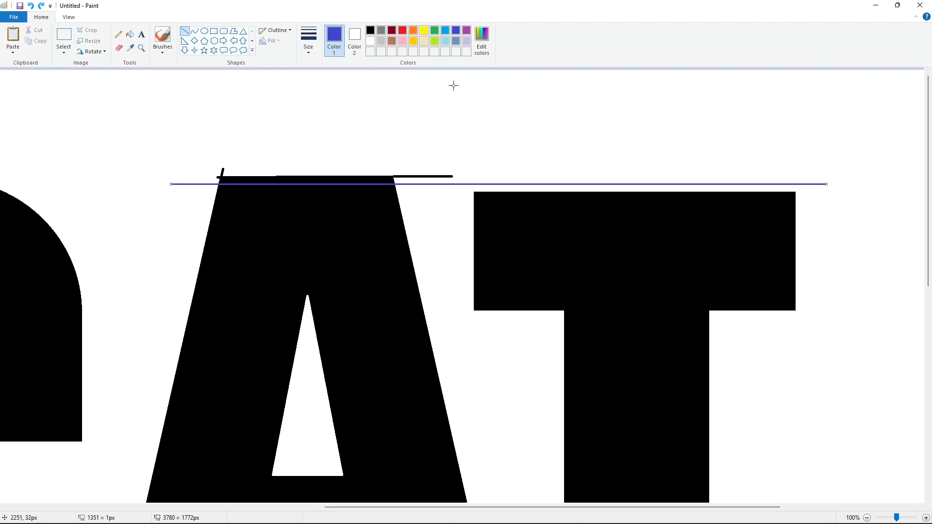
{"action": "key", "text": "Down"}
{"action": "key", "text": "Down"}
{"action": "key", "text": "Down"}
{"action": "key", "text": "Down"}
{"action": "key", "text": "Down"}
{"action": "key", "text": "Down"}
{"action": "key", "text": "Down"}
{"action": "key", "text": "Down"}
{"action": "key", "text": "Down"}
{"action": "key", "text": "Down"}
Trim the A's top and remove its stray lines by filling the area above the guide line and the line itself with white.
{"action": "left_click", "coordinate": [130, 34]}
{"action": "left_click", "coordinate": [370, 41]}
{"action": "left_click", "coordinate": [383, 184]}
{"action": "left_click", "coordinate": [434, 191]}
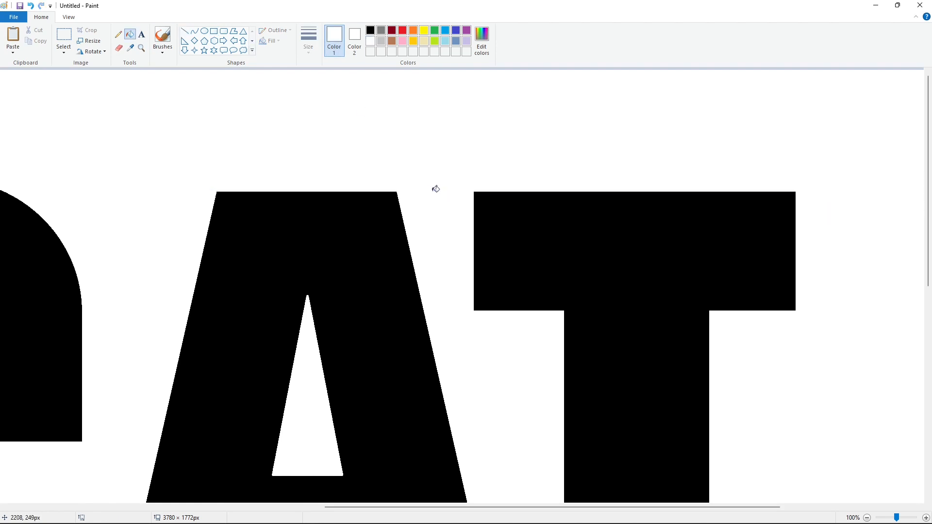
Fill the triangle beneath the A with gold.
{"action": "scroll", "coordinate": [850, 495], "scroll_direction": "down", "scroll_amount": 1}
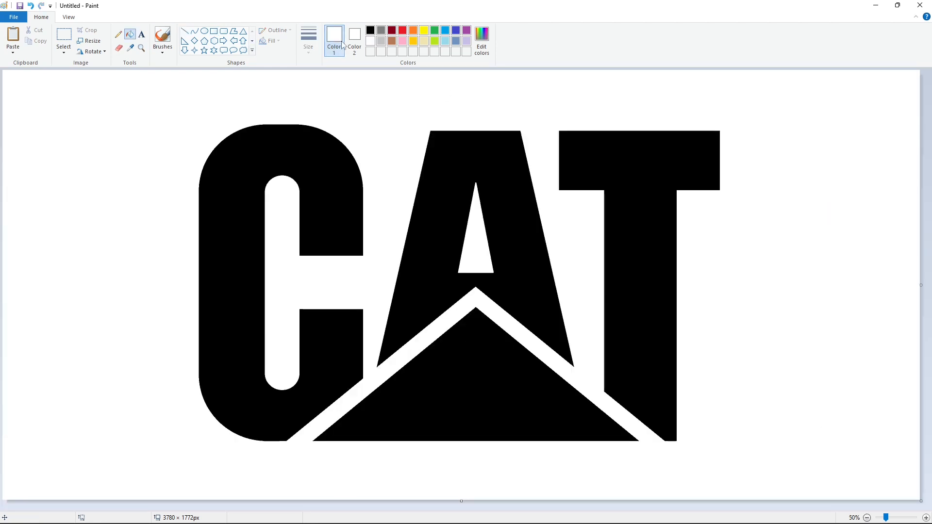
{"action": "left_click", "coordinate": [414, 42]}
{"action": "left_click", "coordinate": [495, 362]}
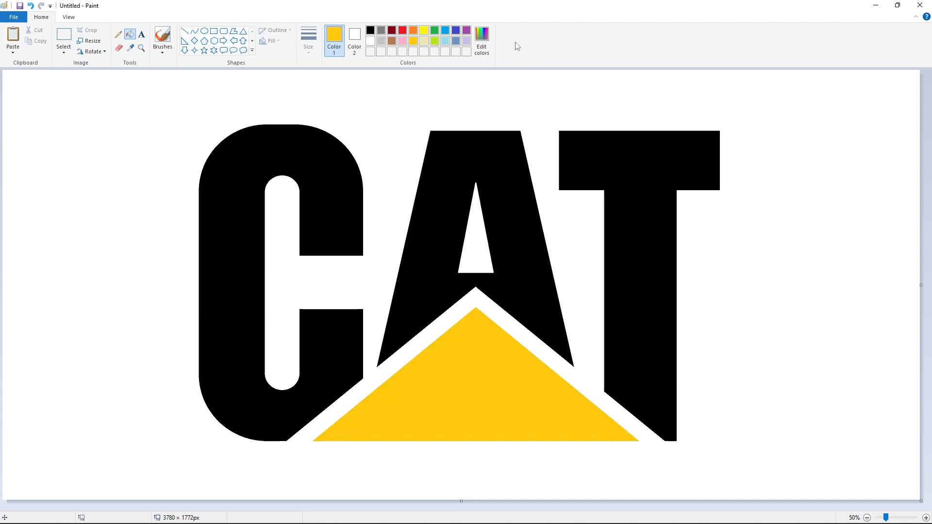